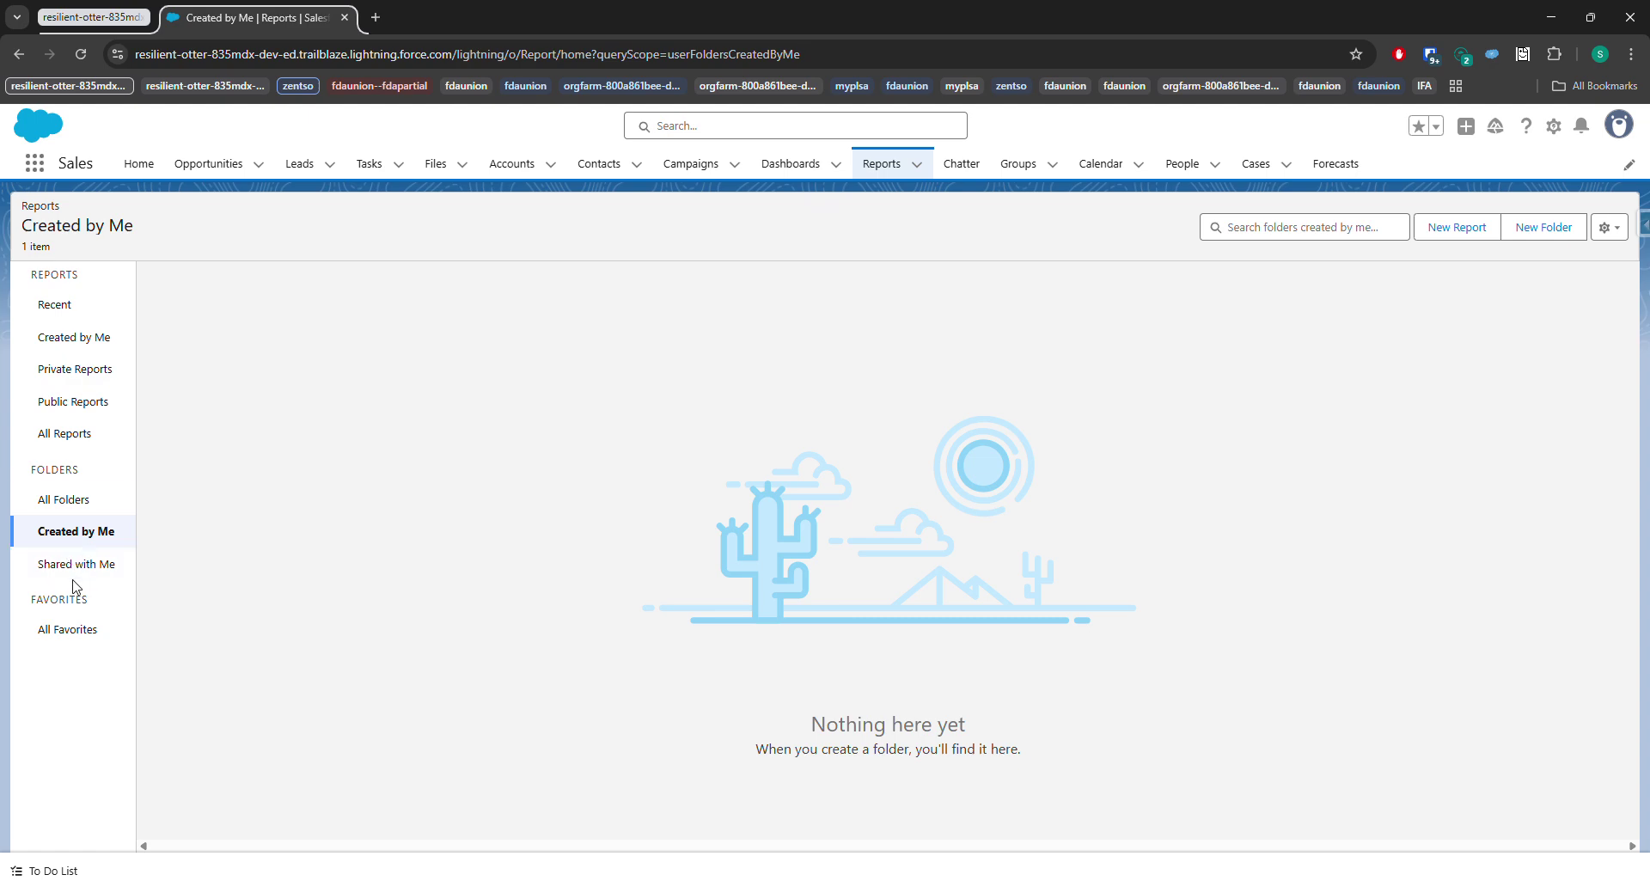
Step: View the lists of all report folders, folders created by me, and folders shared with me
click(73, 509)
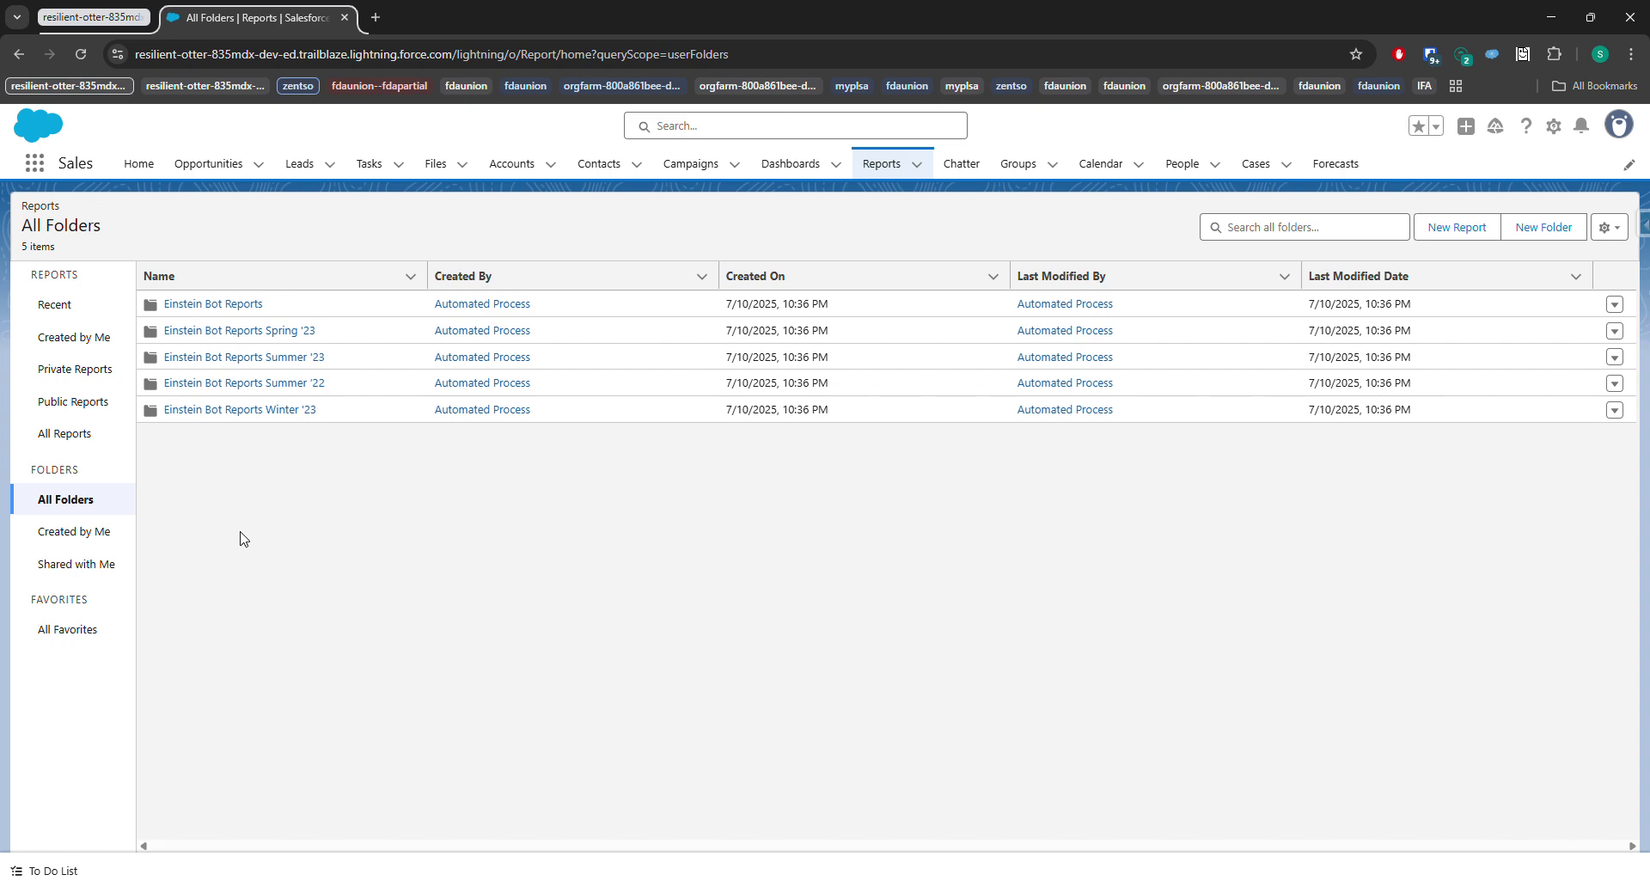
click(102, 534)
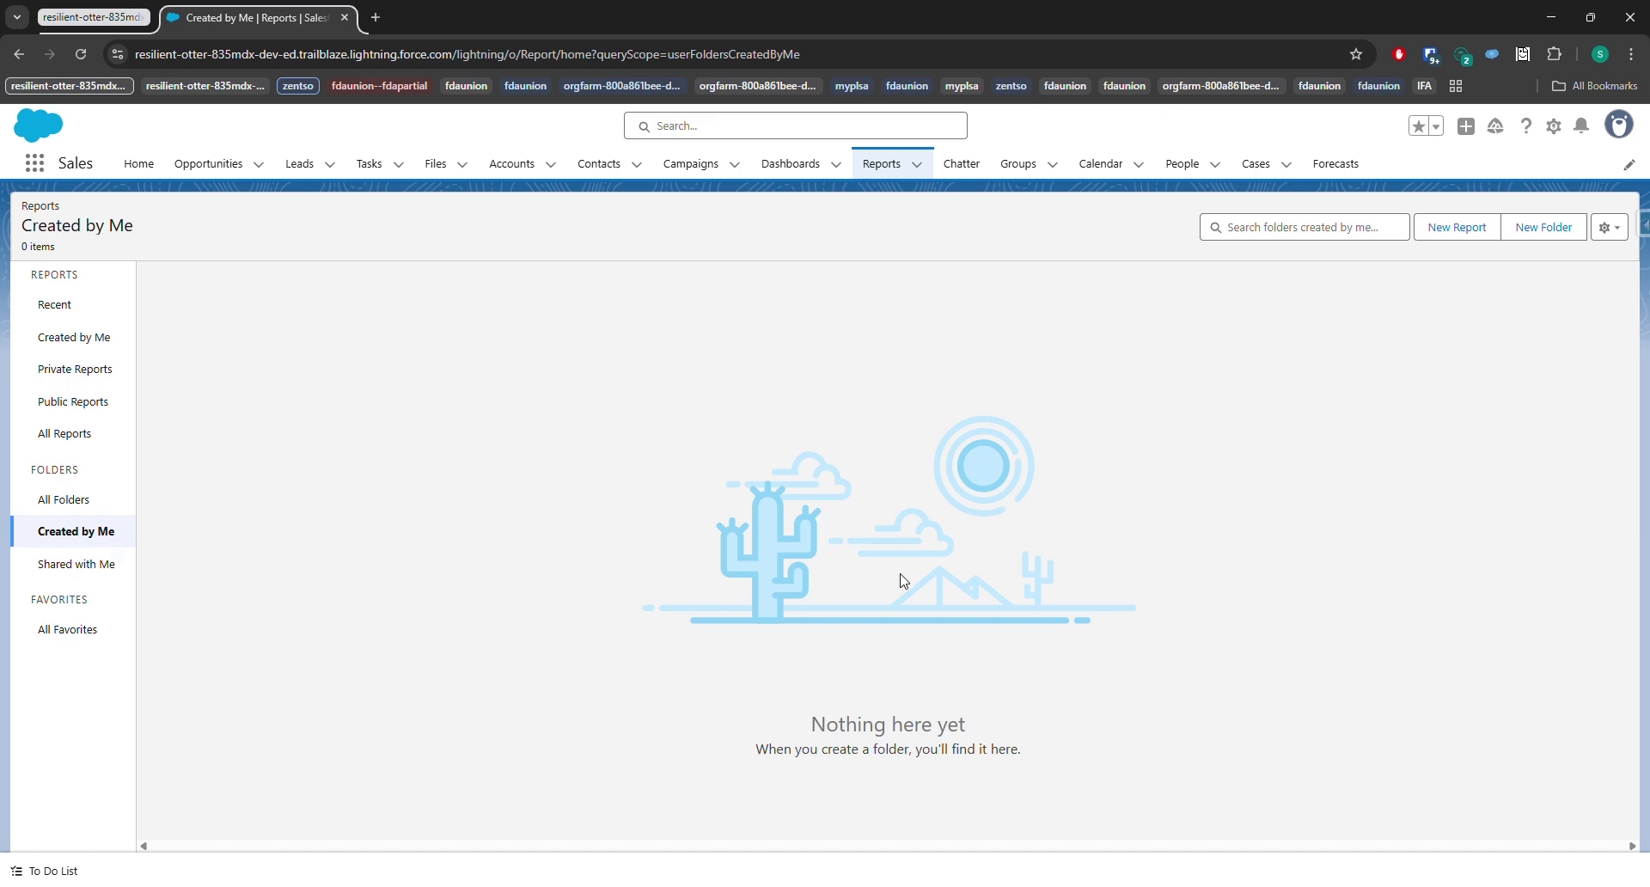
click(52, 563)
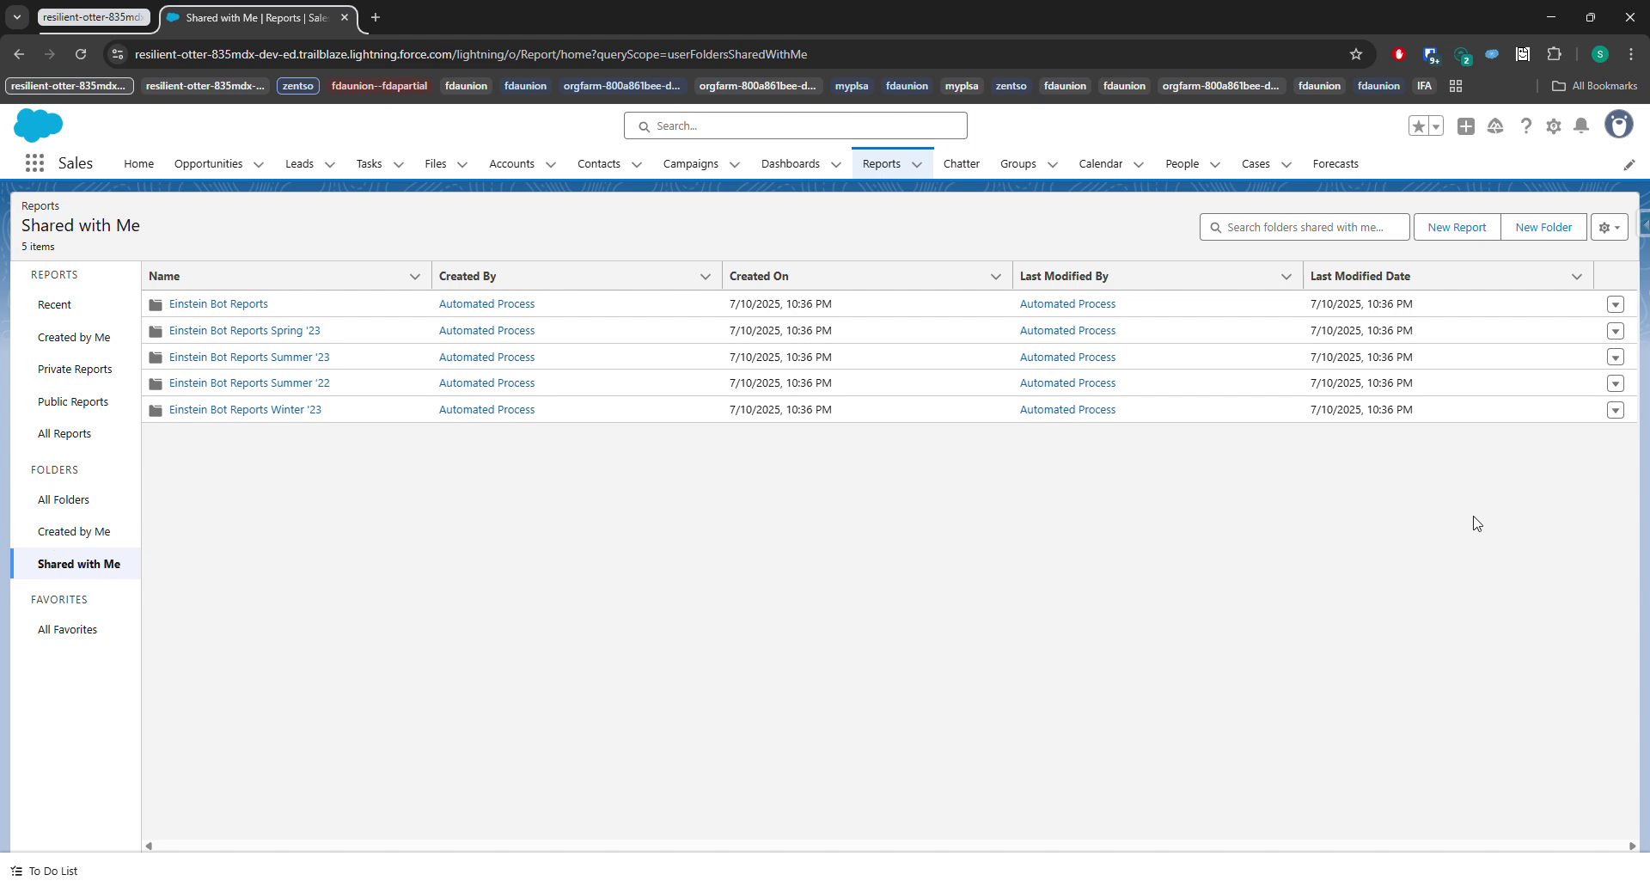
Step: Create a report folder labelled "New Report Folder" with the unique name NewReportFolder
click(1538, 232)
click(611, 455)
text(New Re)
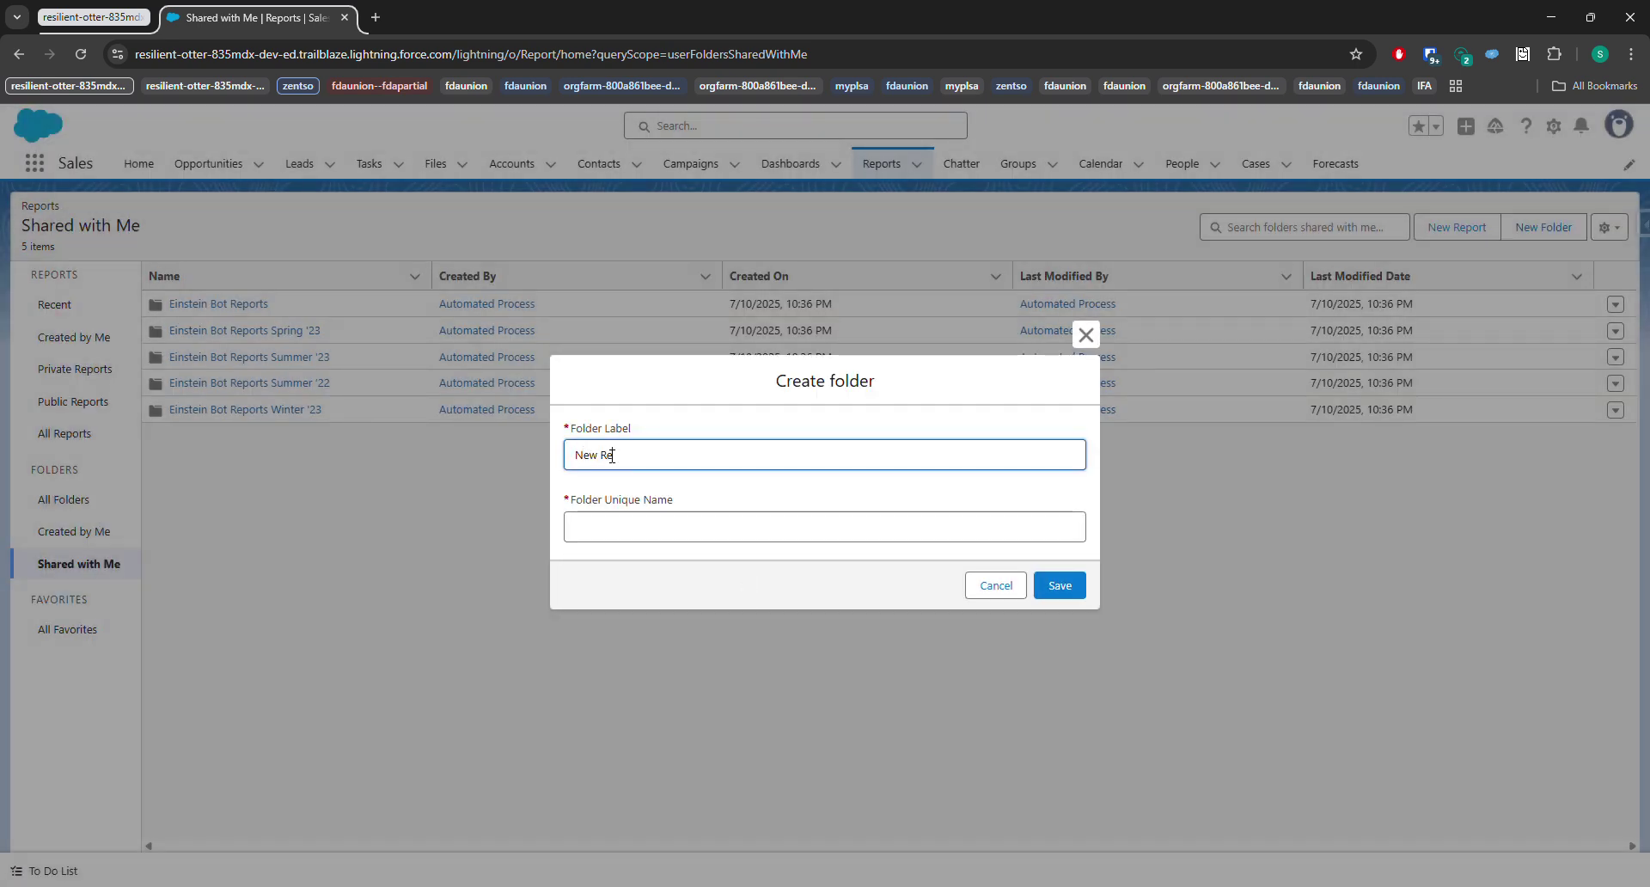
text(port Folder)
key(Tab)
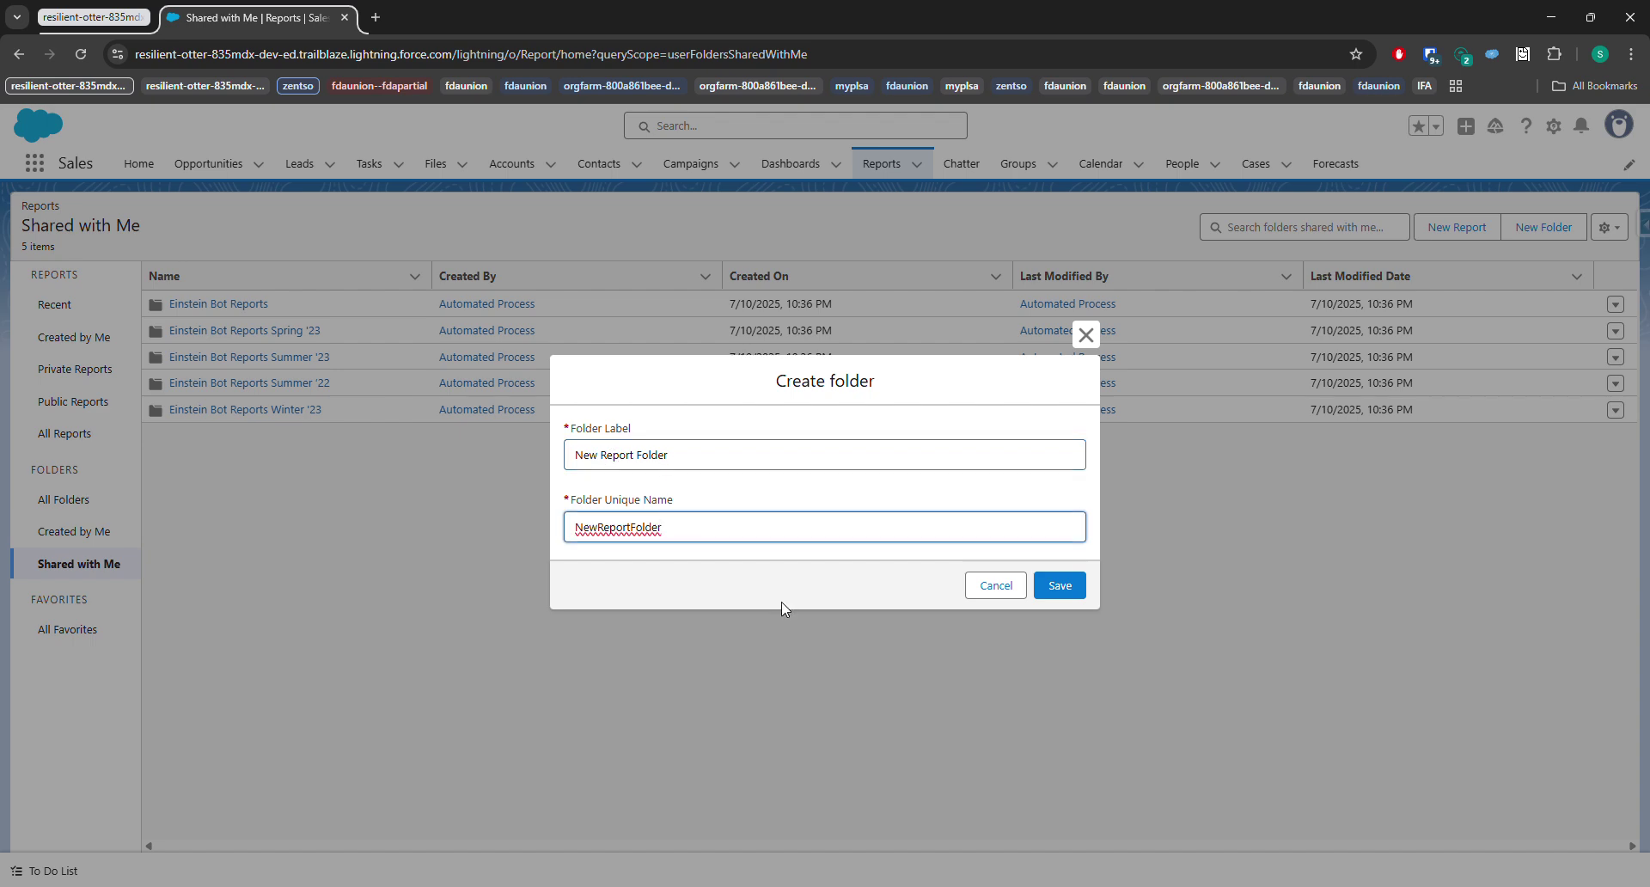
click(1070, 591)
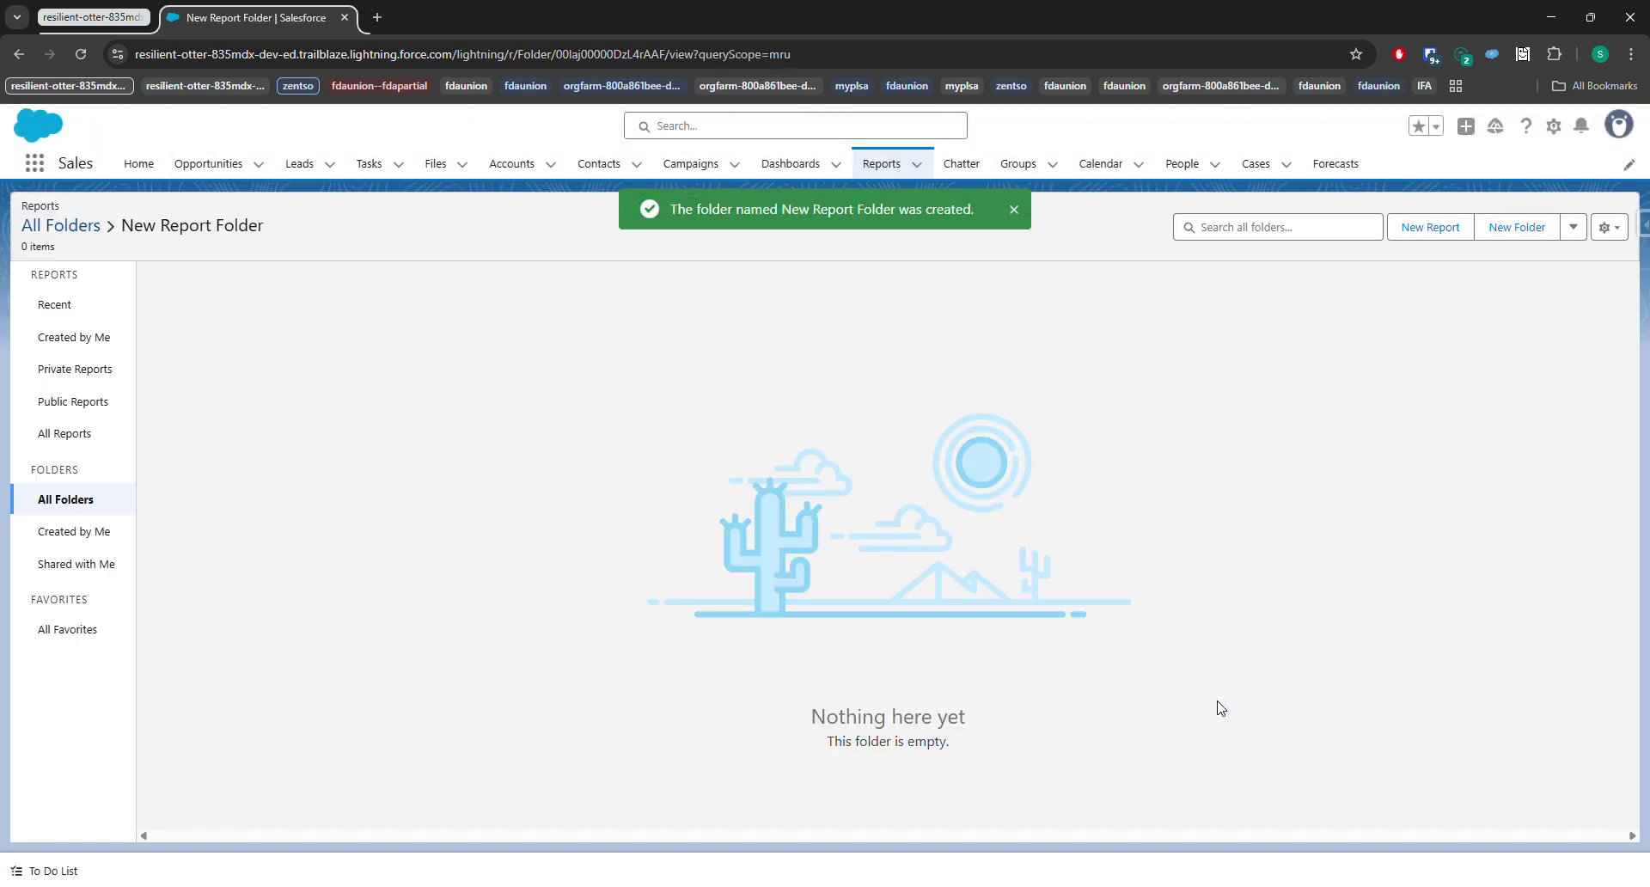
Step: Open the sharing settings of New Report Folder from the folders created by me and select Integration User as the recipient
click(86, 544)
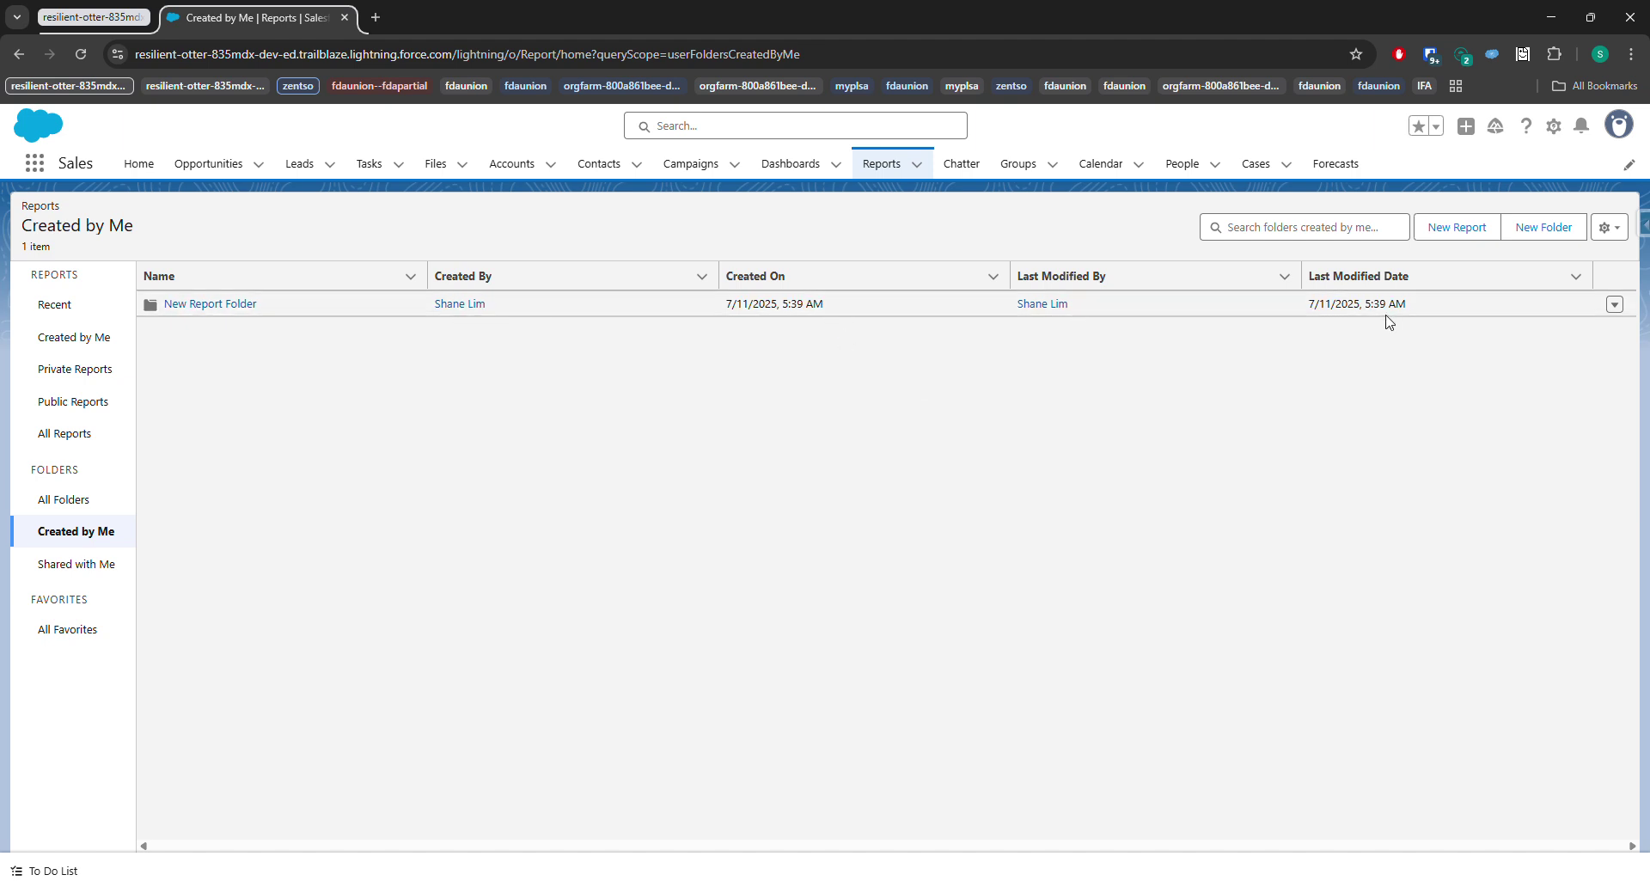
click(1614, 305)
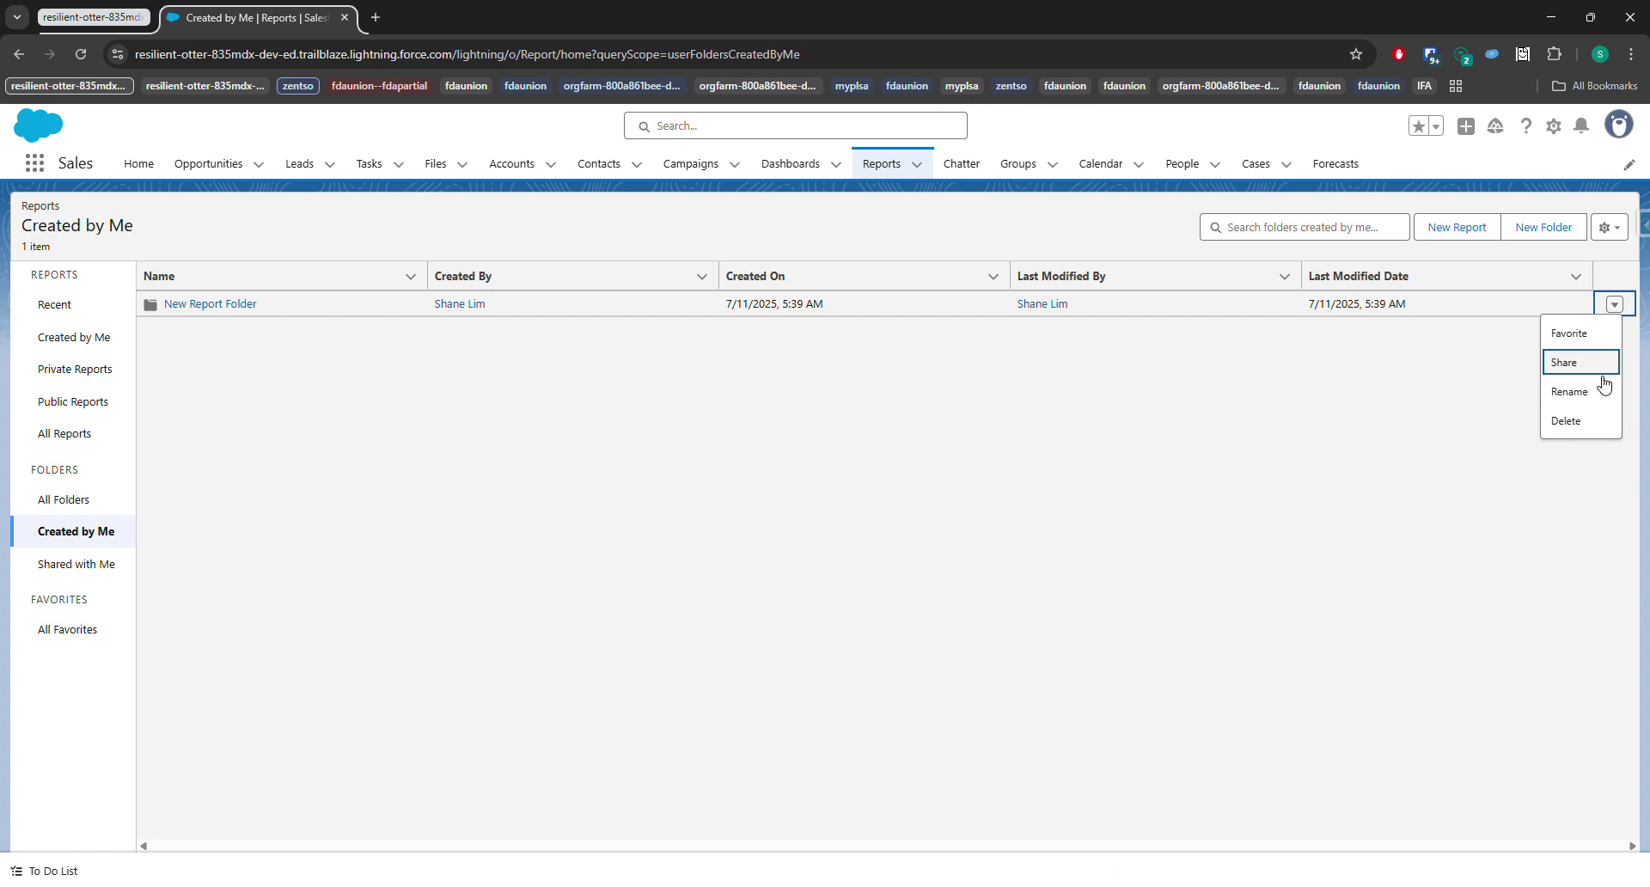
click(1577, 372)
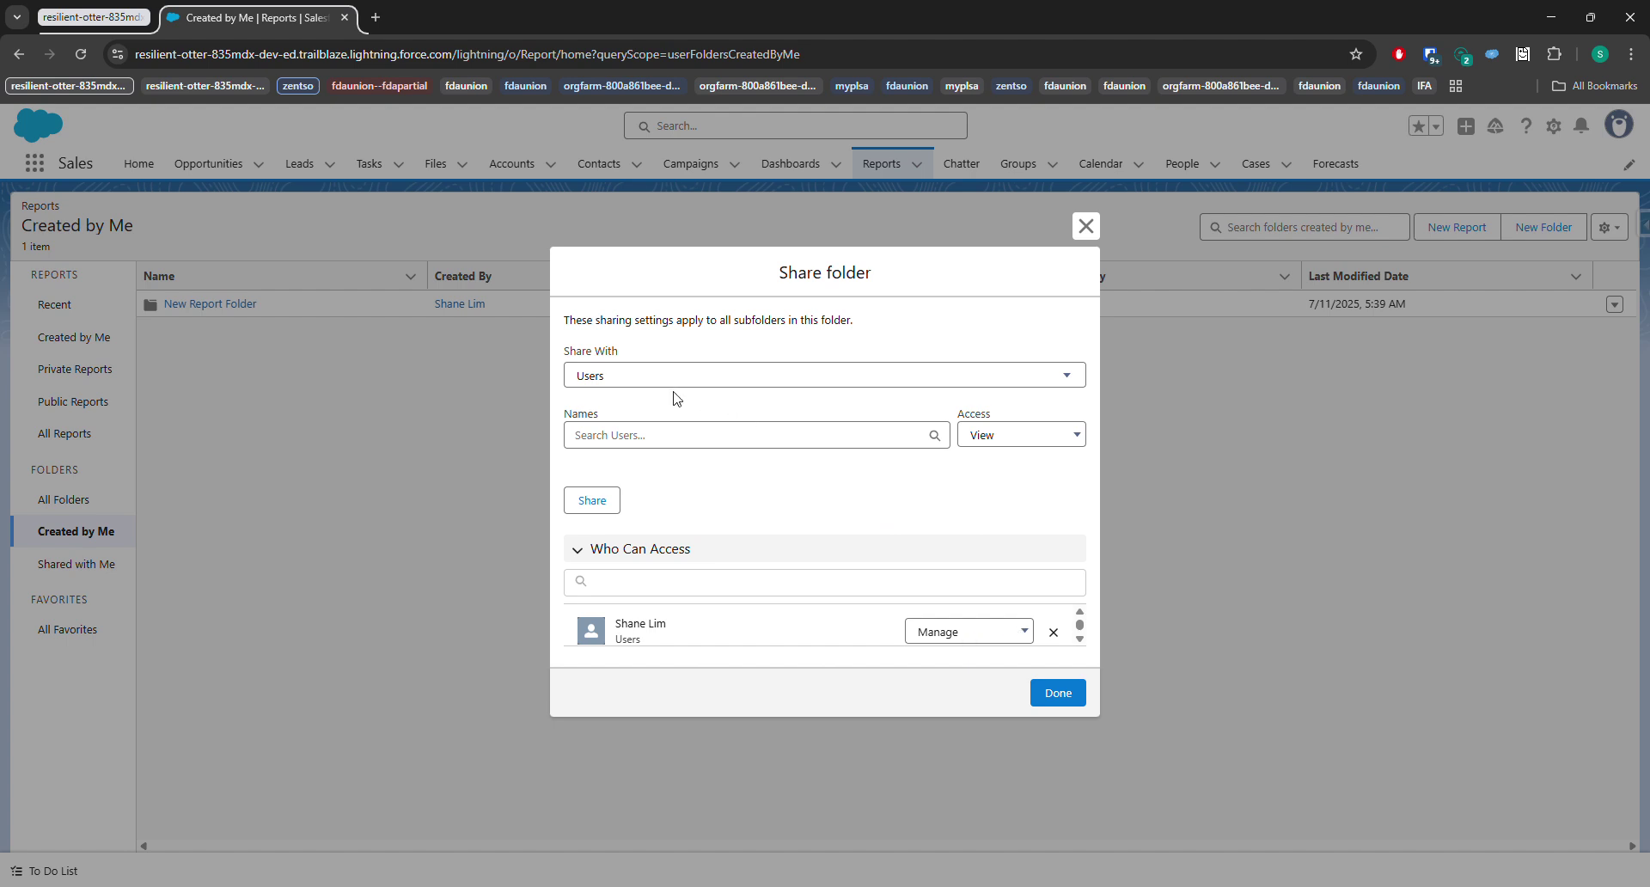
click(661, 437)
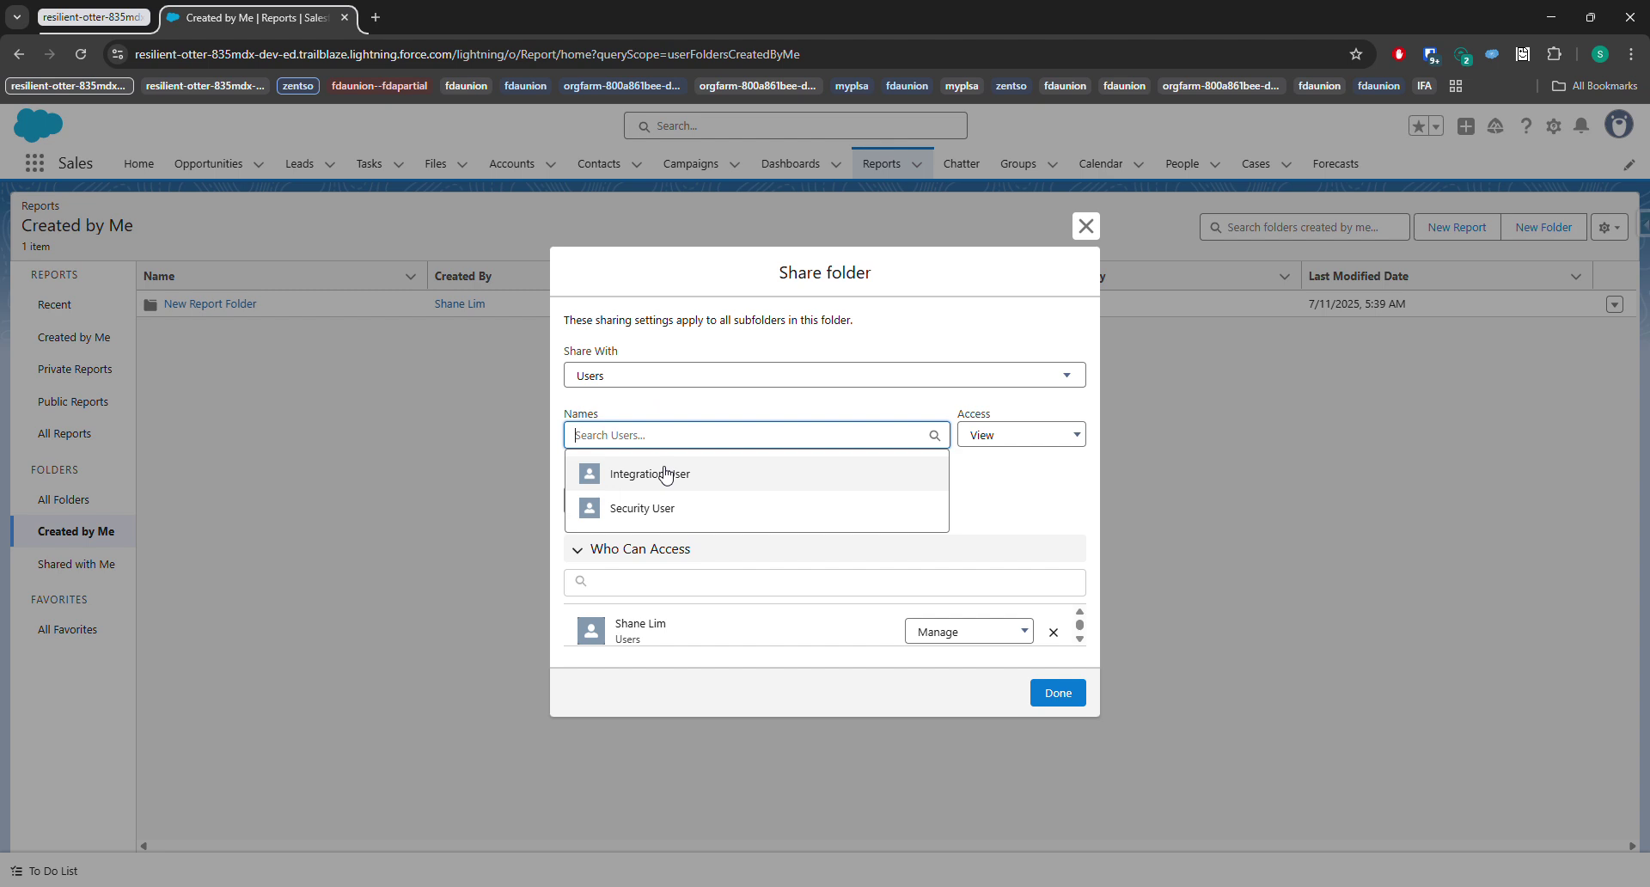
click(662, 471)
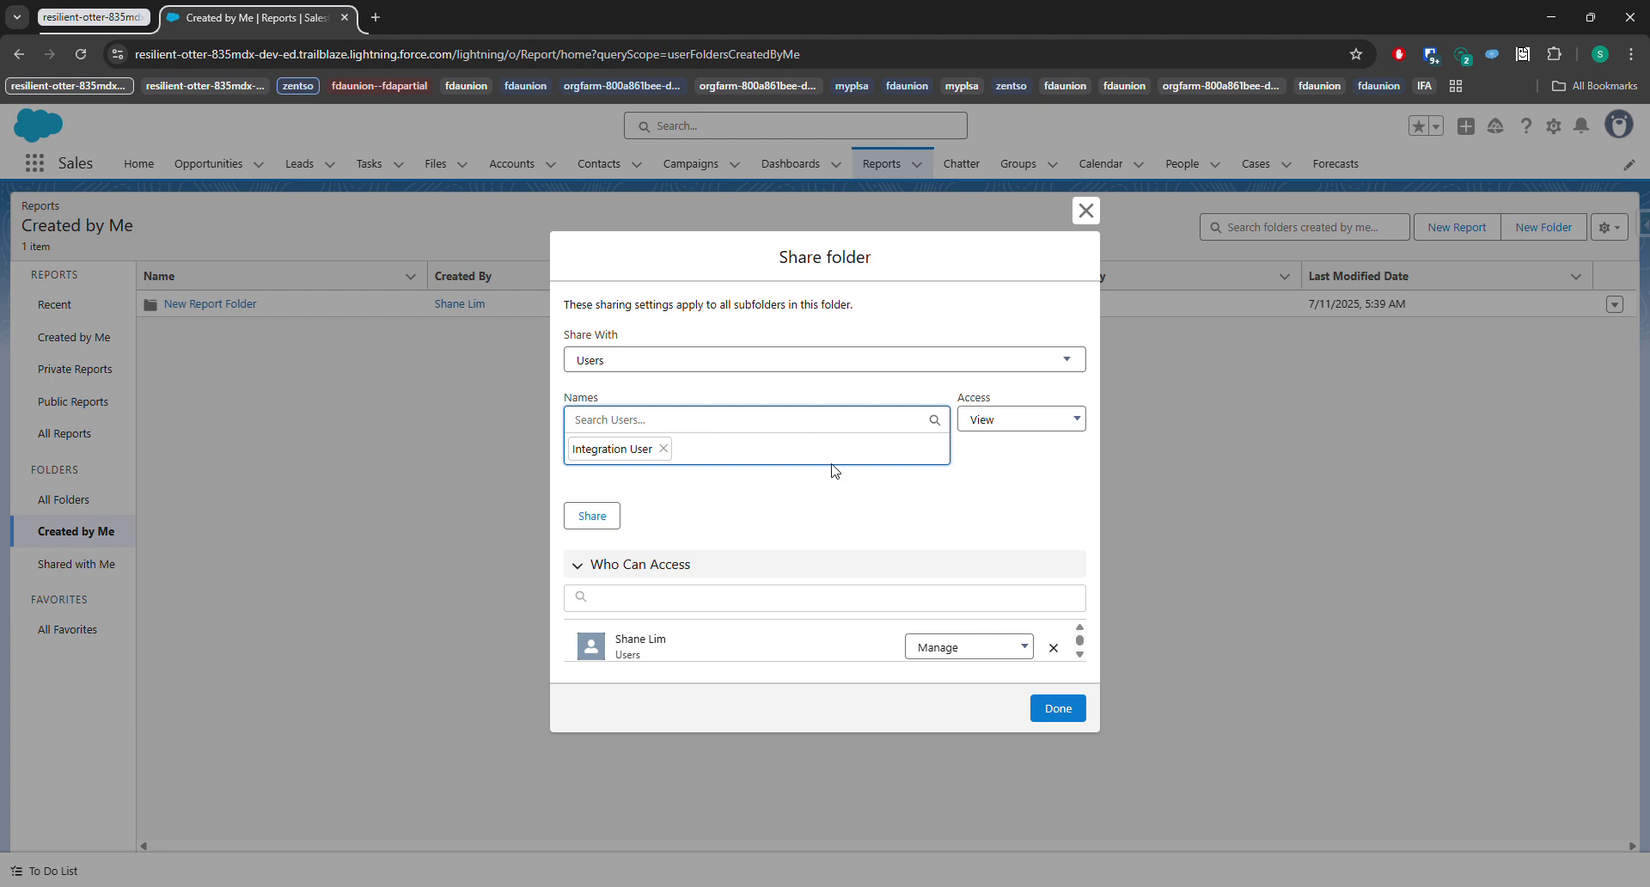
Step: Try the Edit and Manage access levels, set the access back to View, and share the folder with Integration User
click(1063, 419)
click(1027, 437)
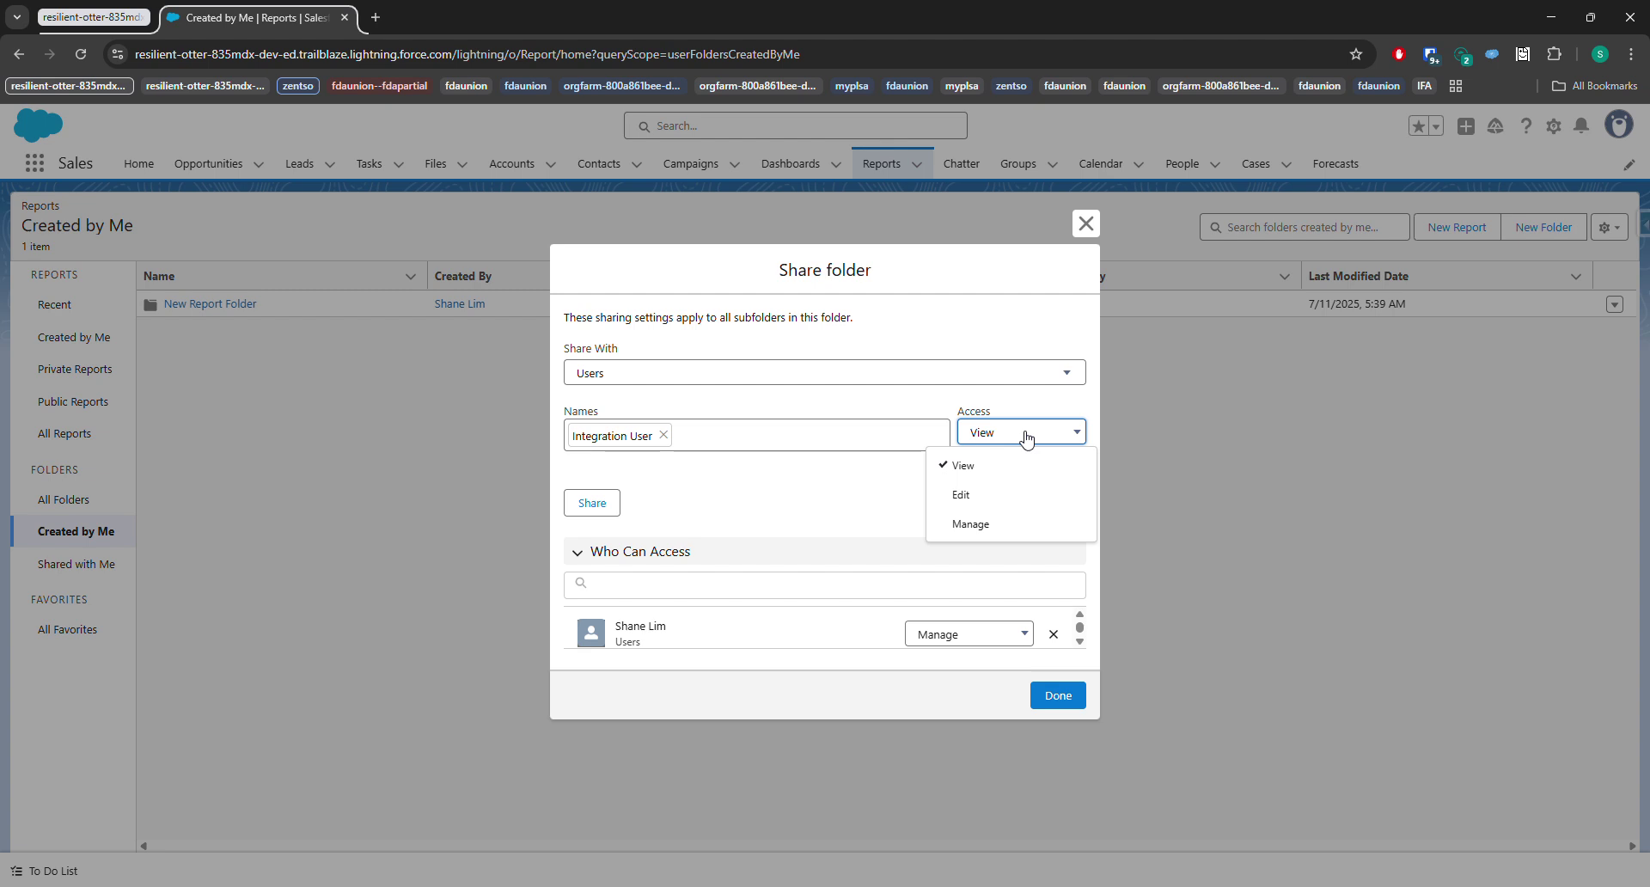
click(990, 497)
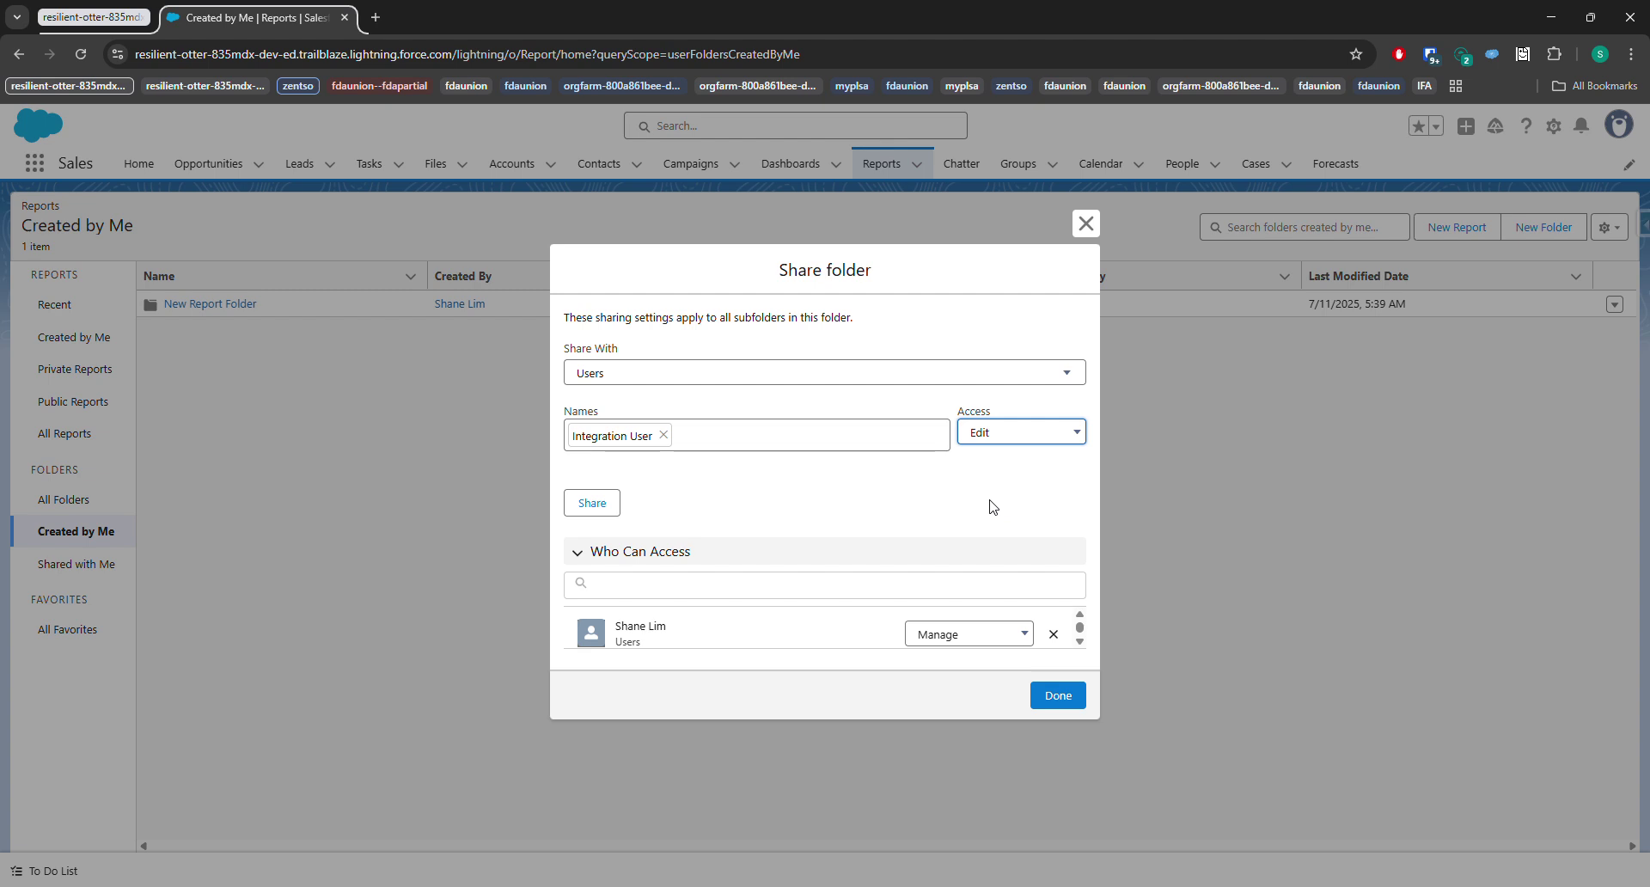
click(1048, 430)
click(1014, 526)
click(1054, 434)
click(1007, 465)
click(597, 509)
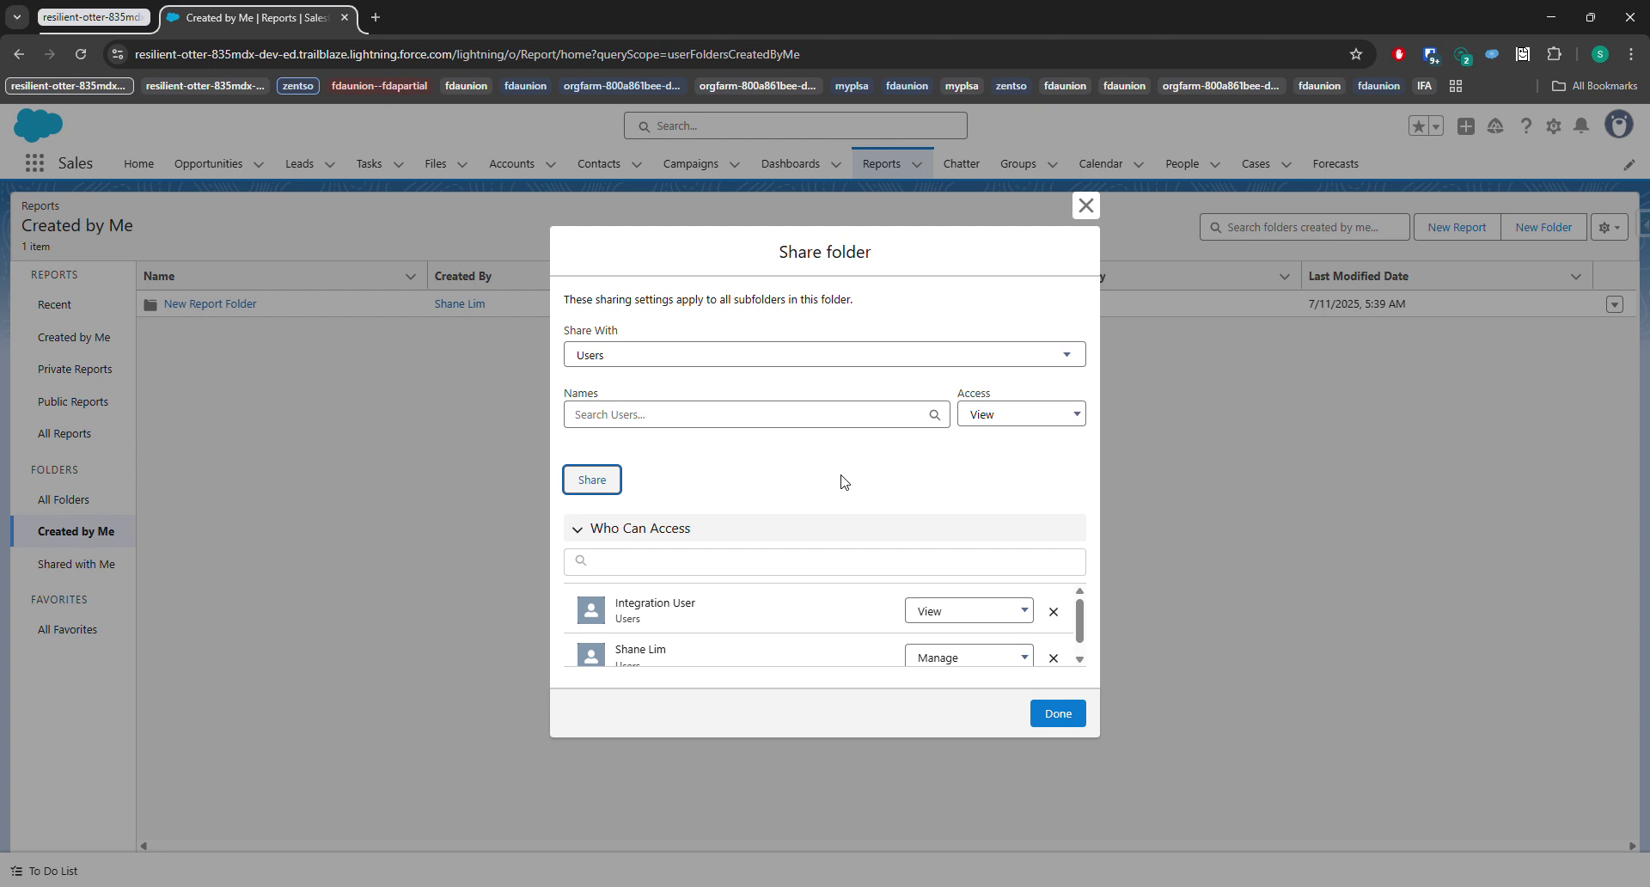
Step: Try sharing the folder by Roles, selecting Channel Sales Team with View access
click(792, 353)
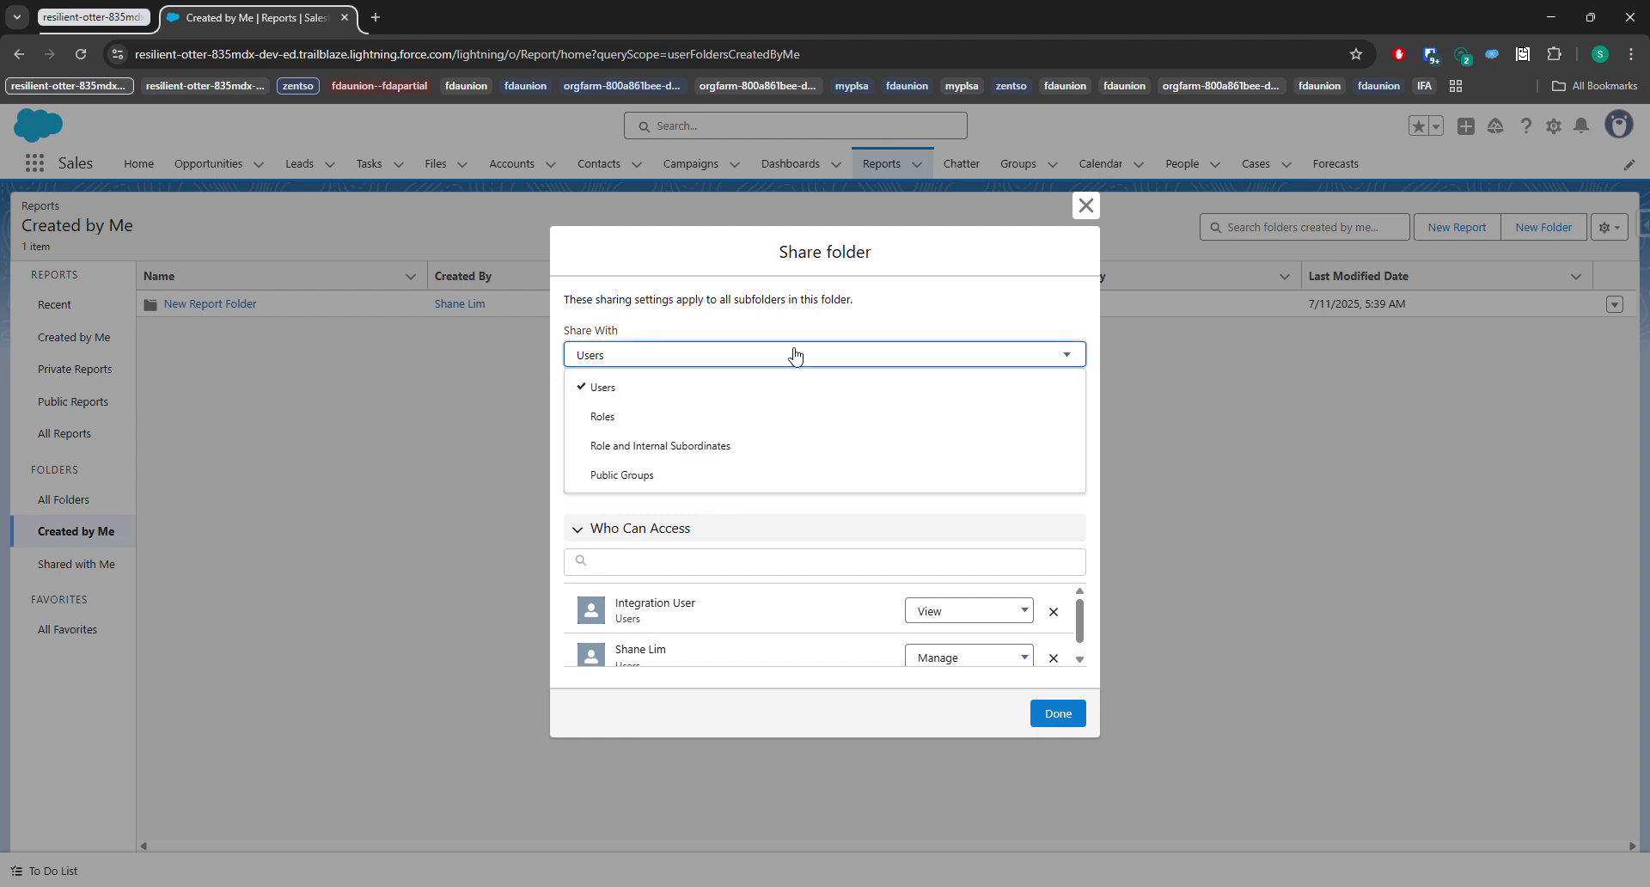
click(726, 417)
click(668, 415)
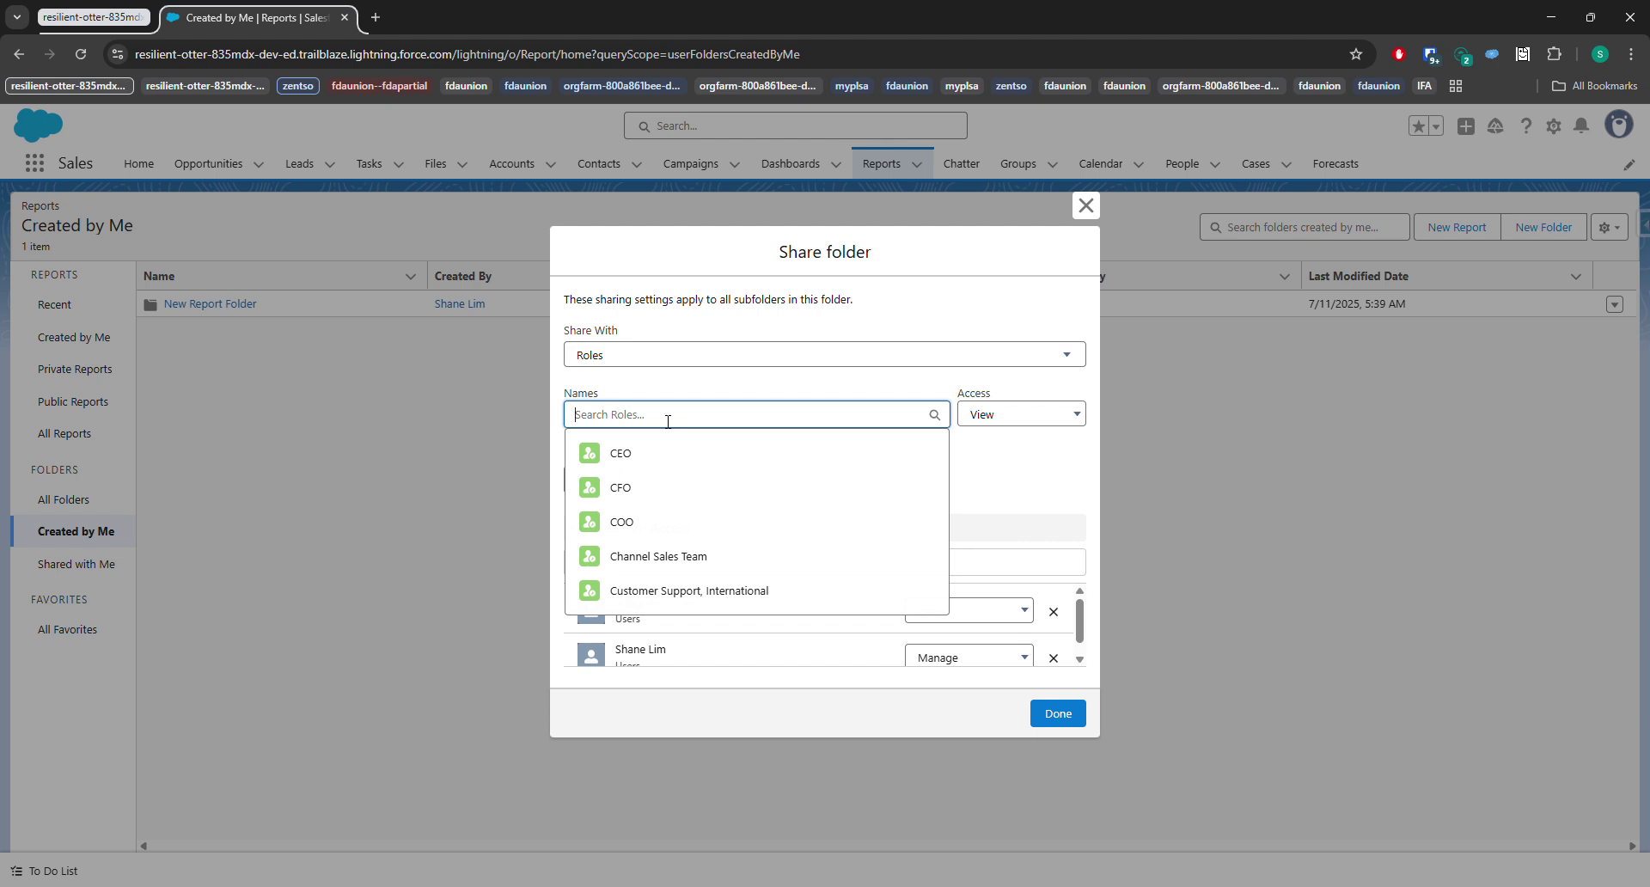
click(681, 556)
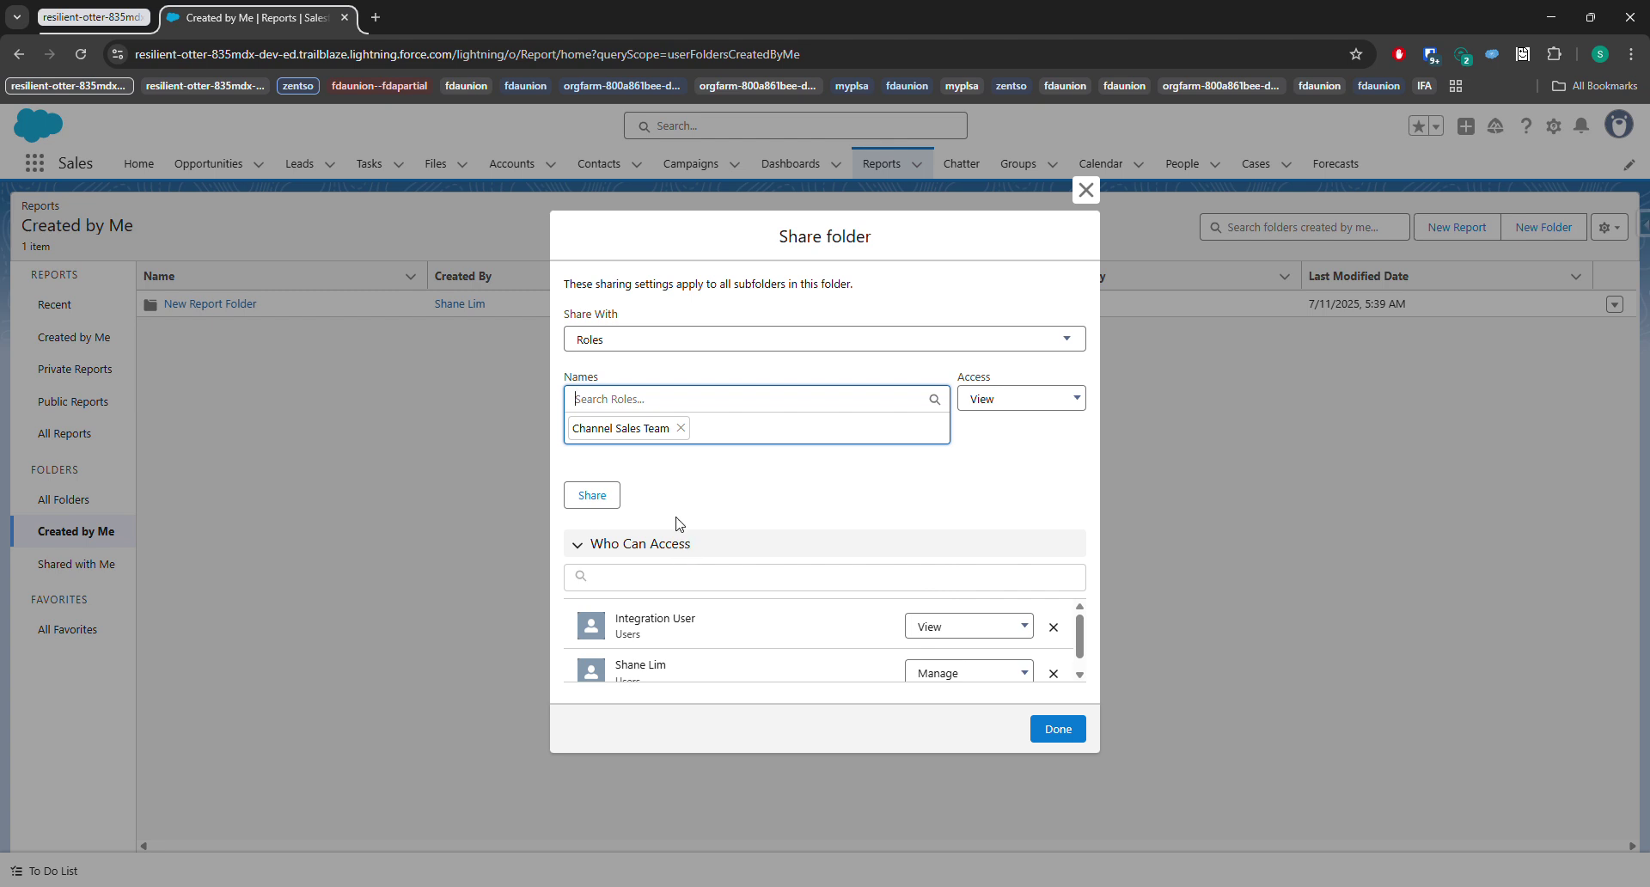
click(688, 400)
Step: Try sharing by Role and Internal Subordinates instead, selecting the CEO role
click(699, 355)
click(681, 448)
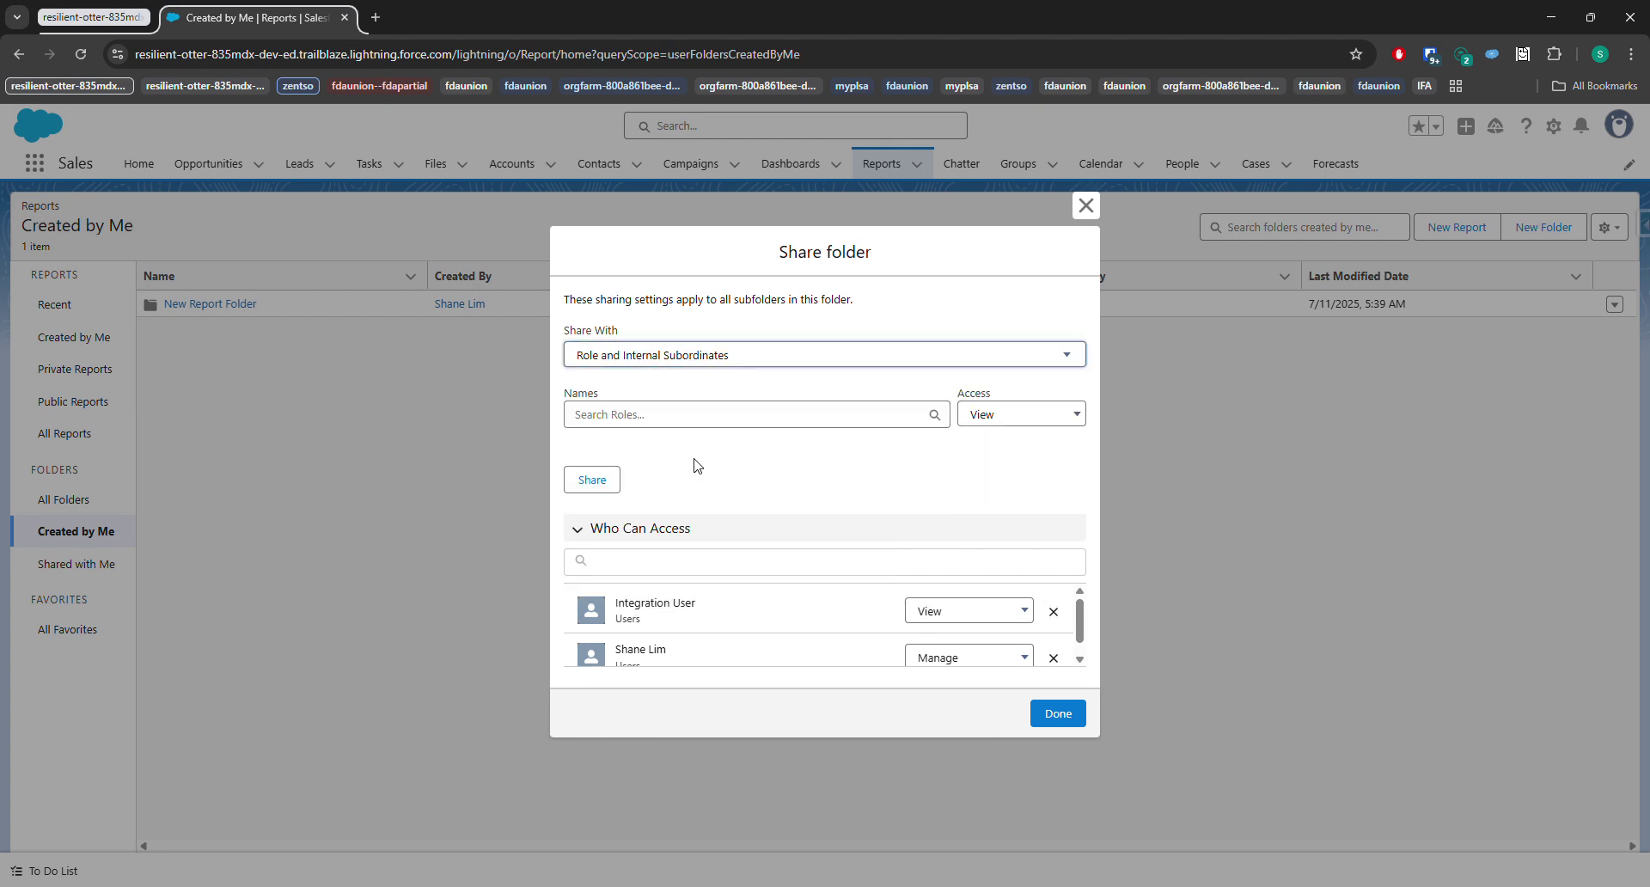
click(672, 416)
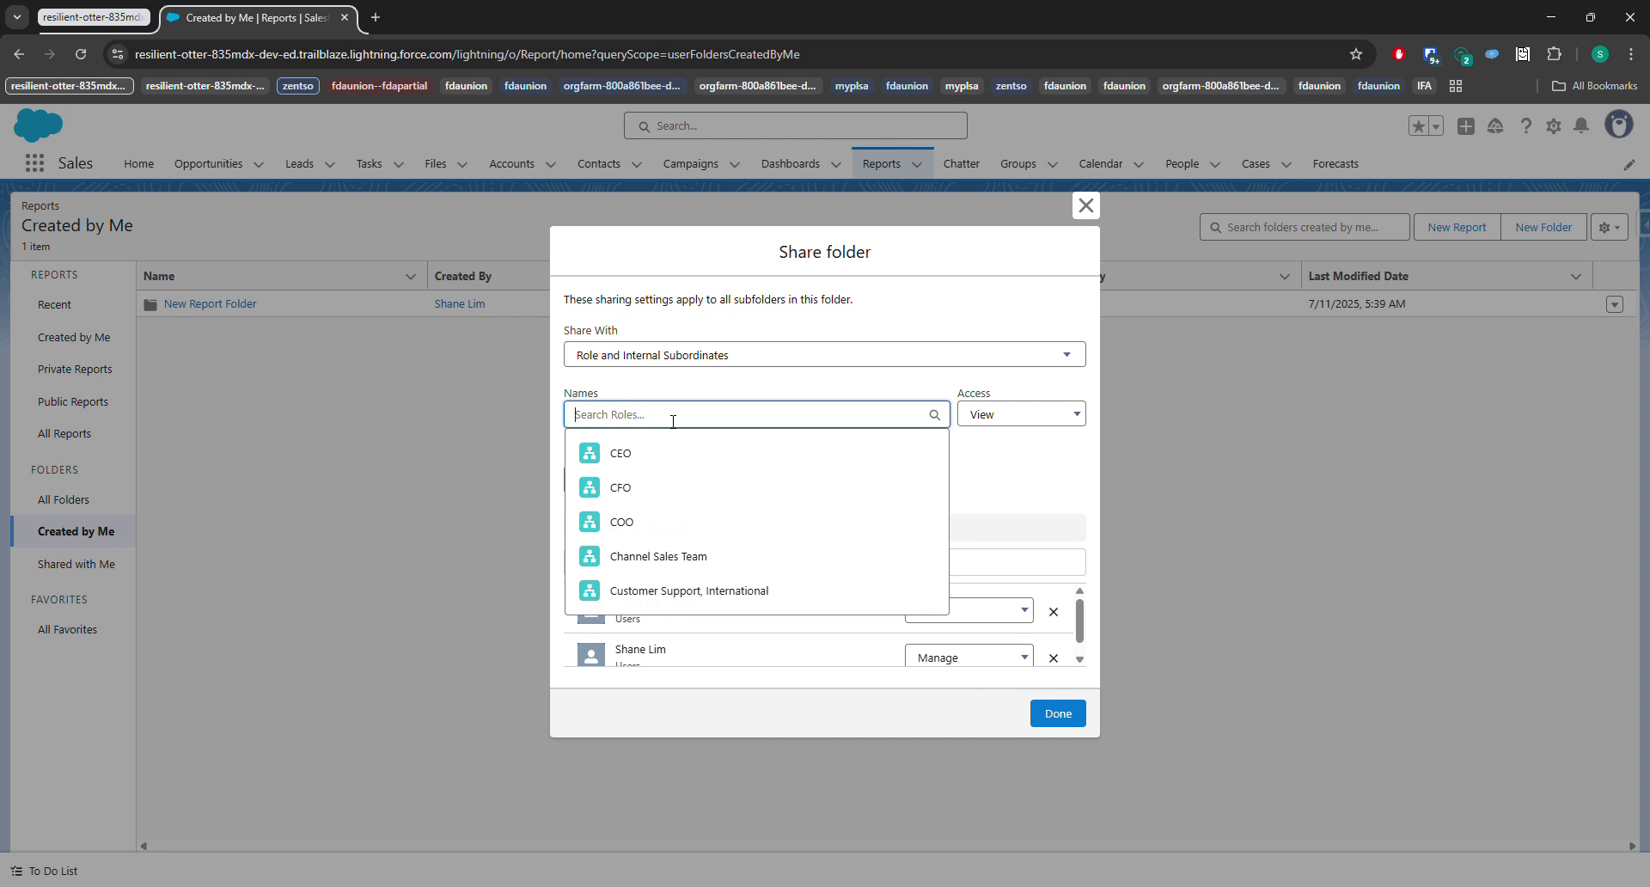
click(623, 456)
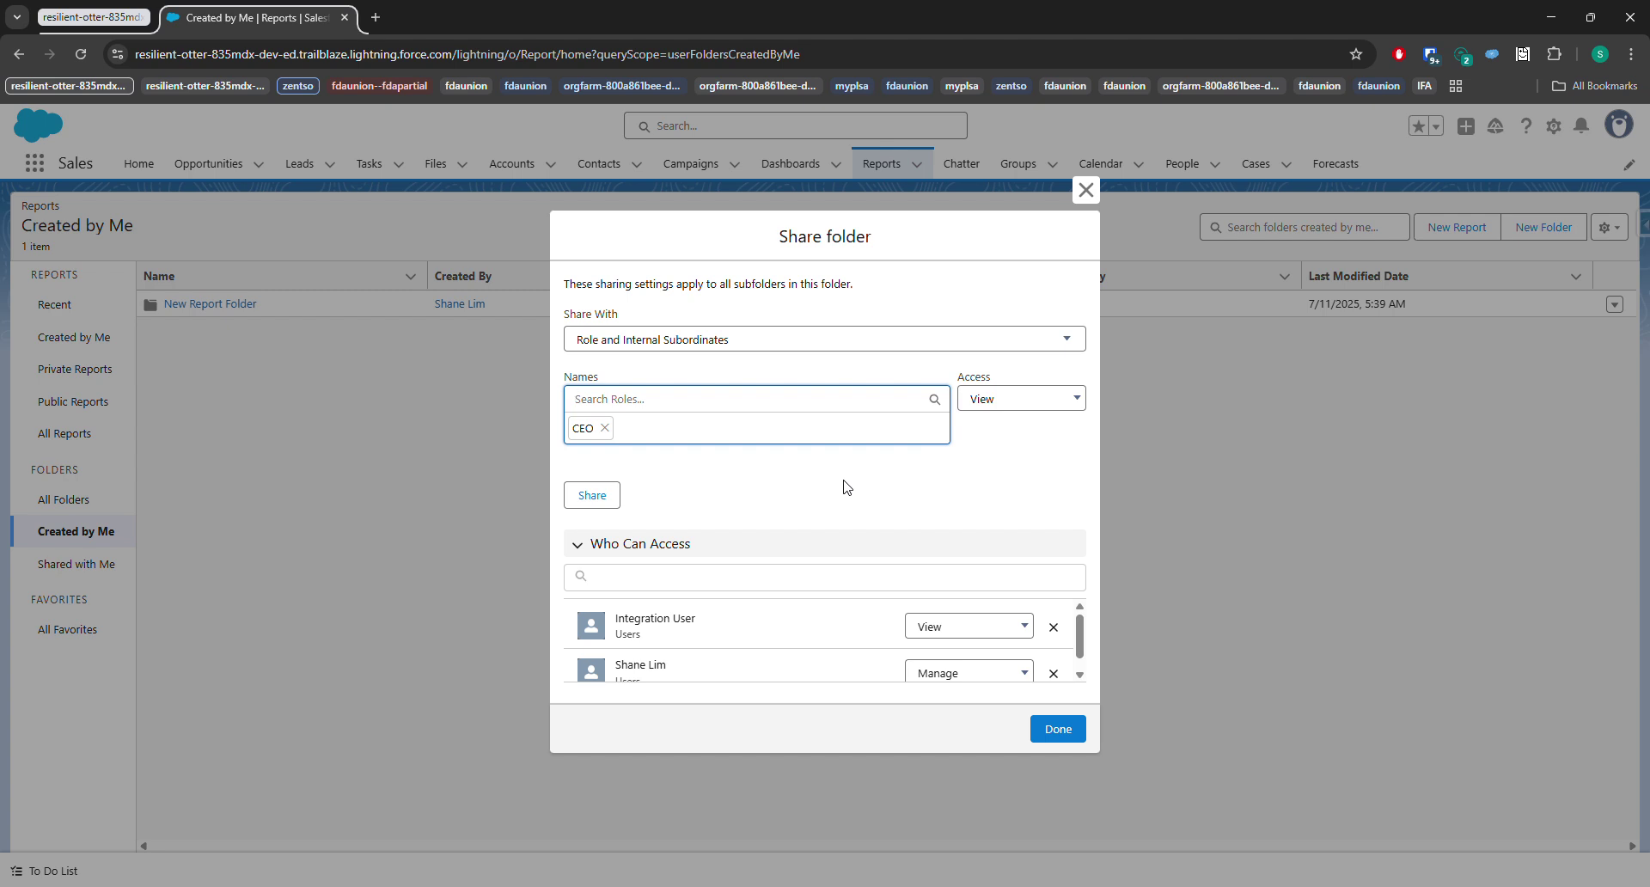
Step: Try sharing with Public Groups by selecting All Internal Users, remove that selection, and close the folder's sharing settings
click(749, 352)
click(715, 456)
click(700, 416)
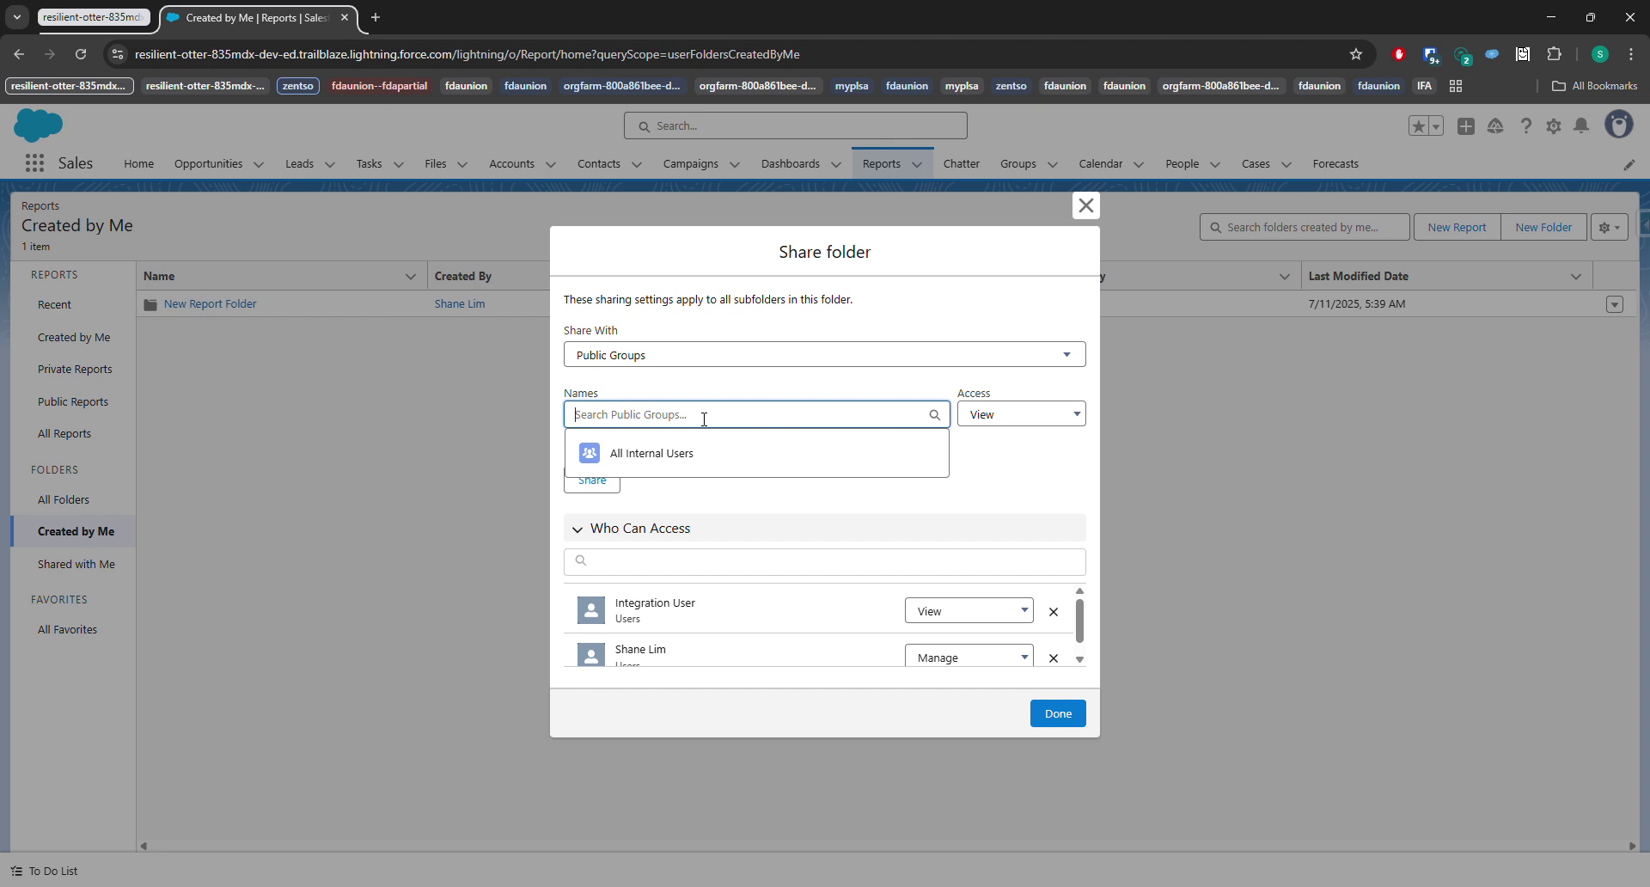
click(711, 460)
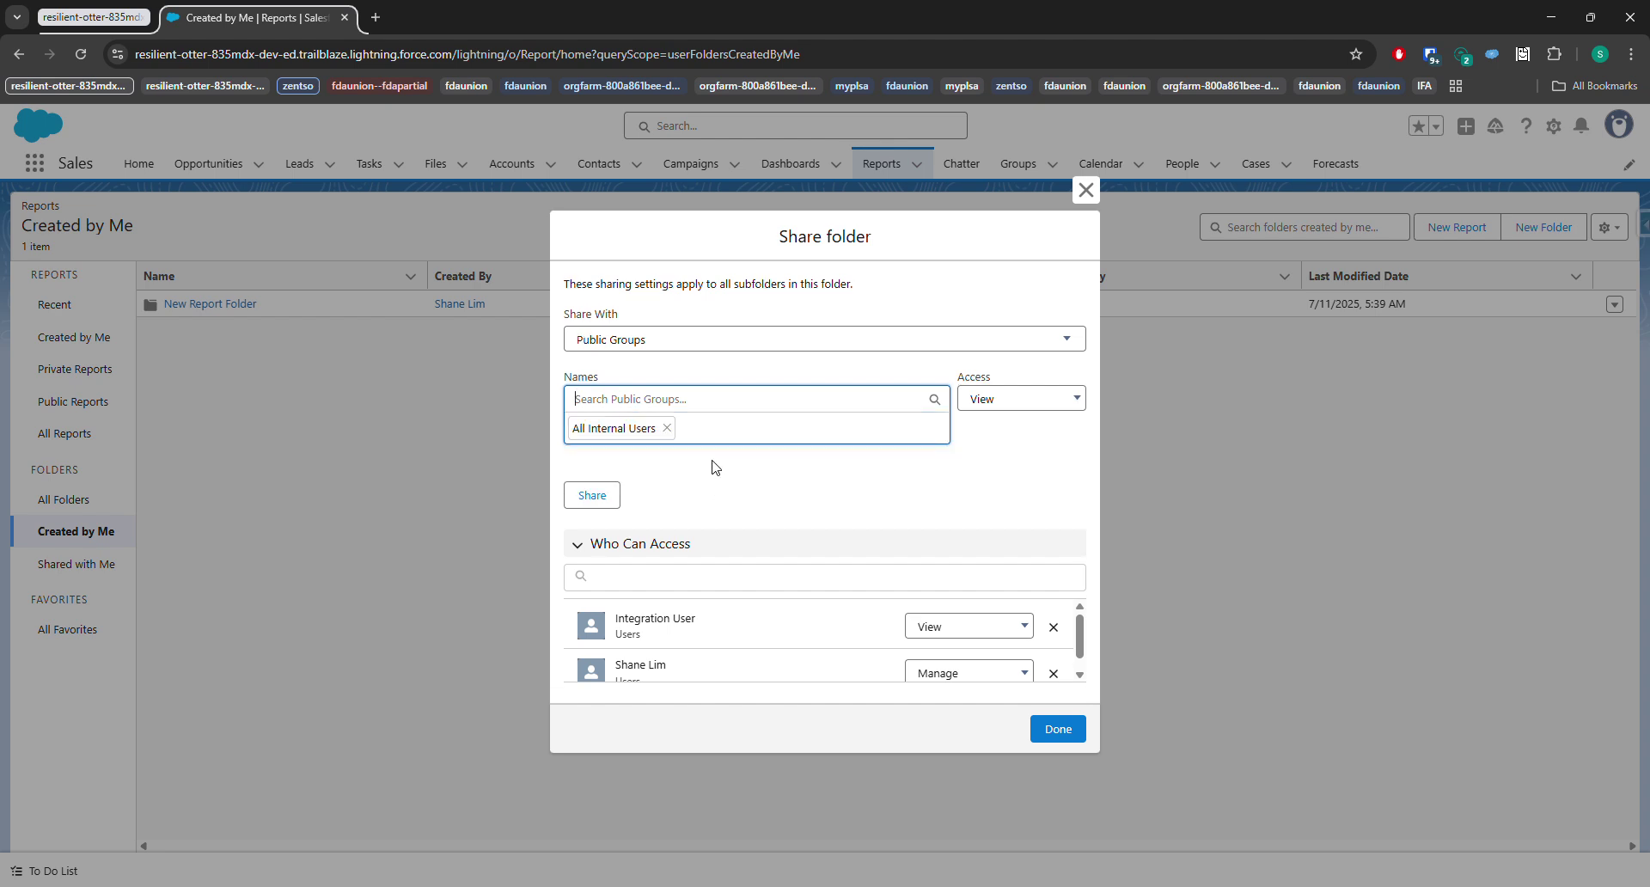
click(668, 428)
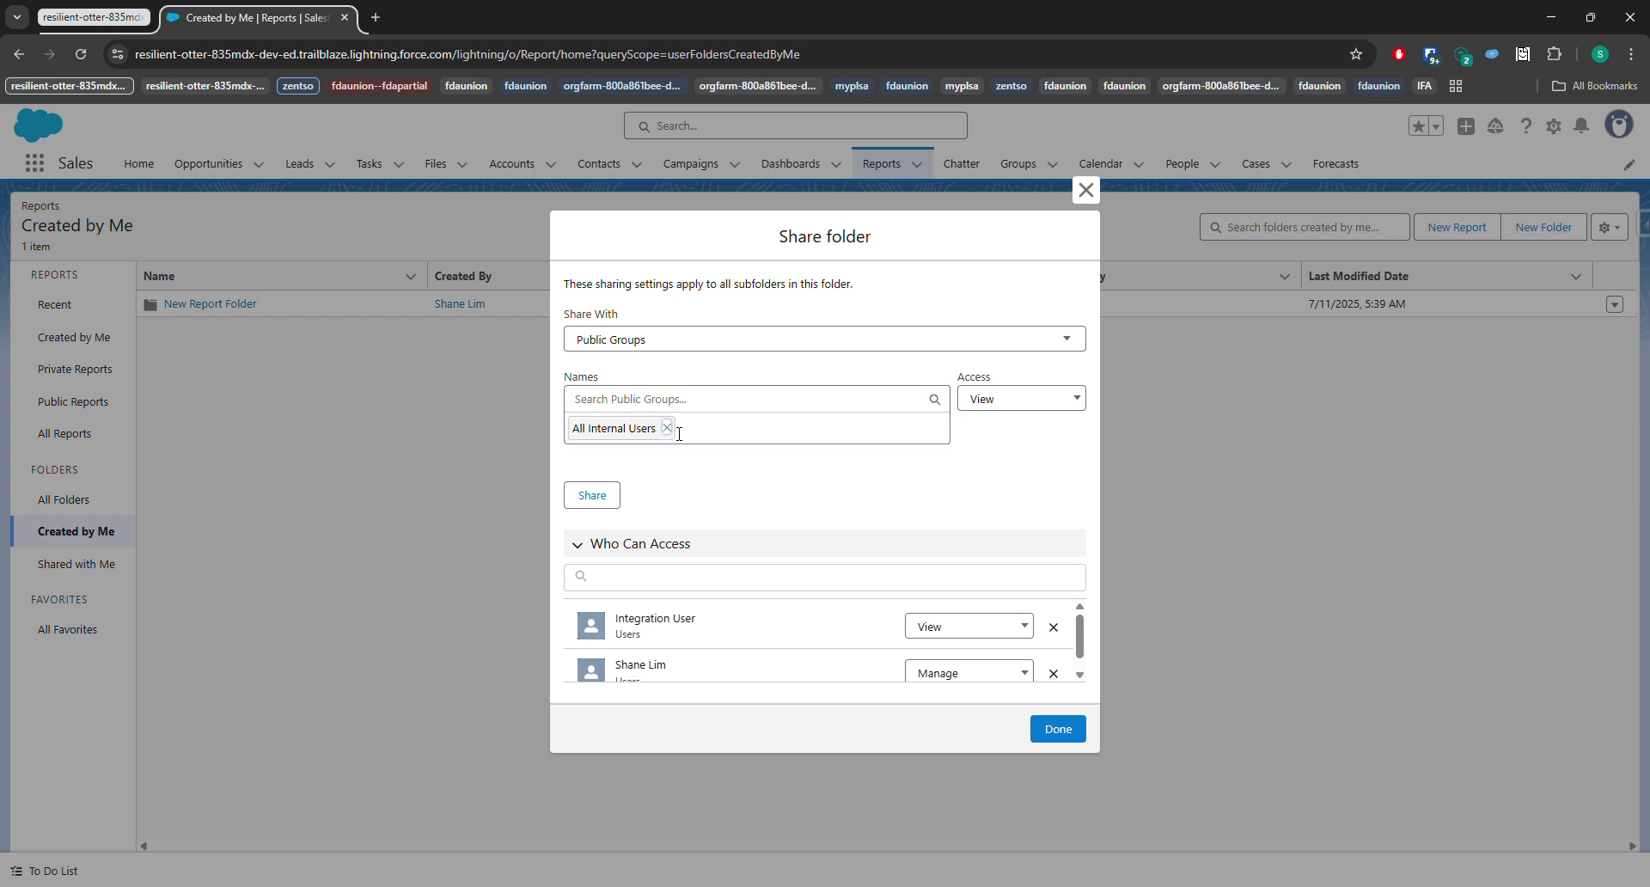
click(1086, 207)
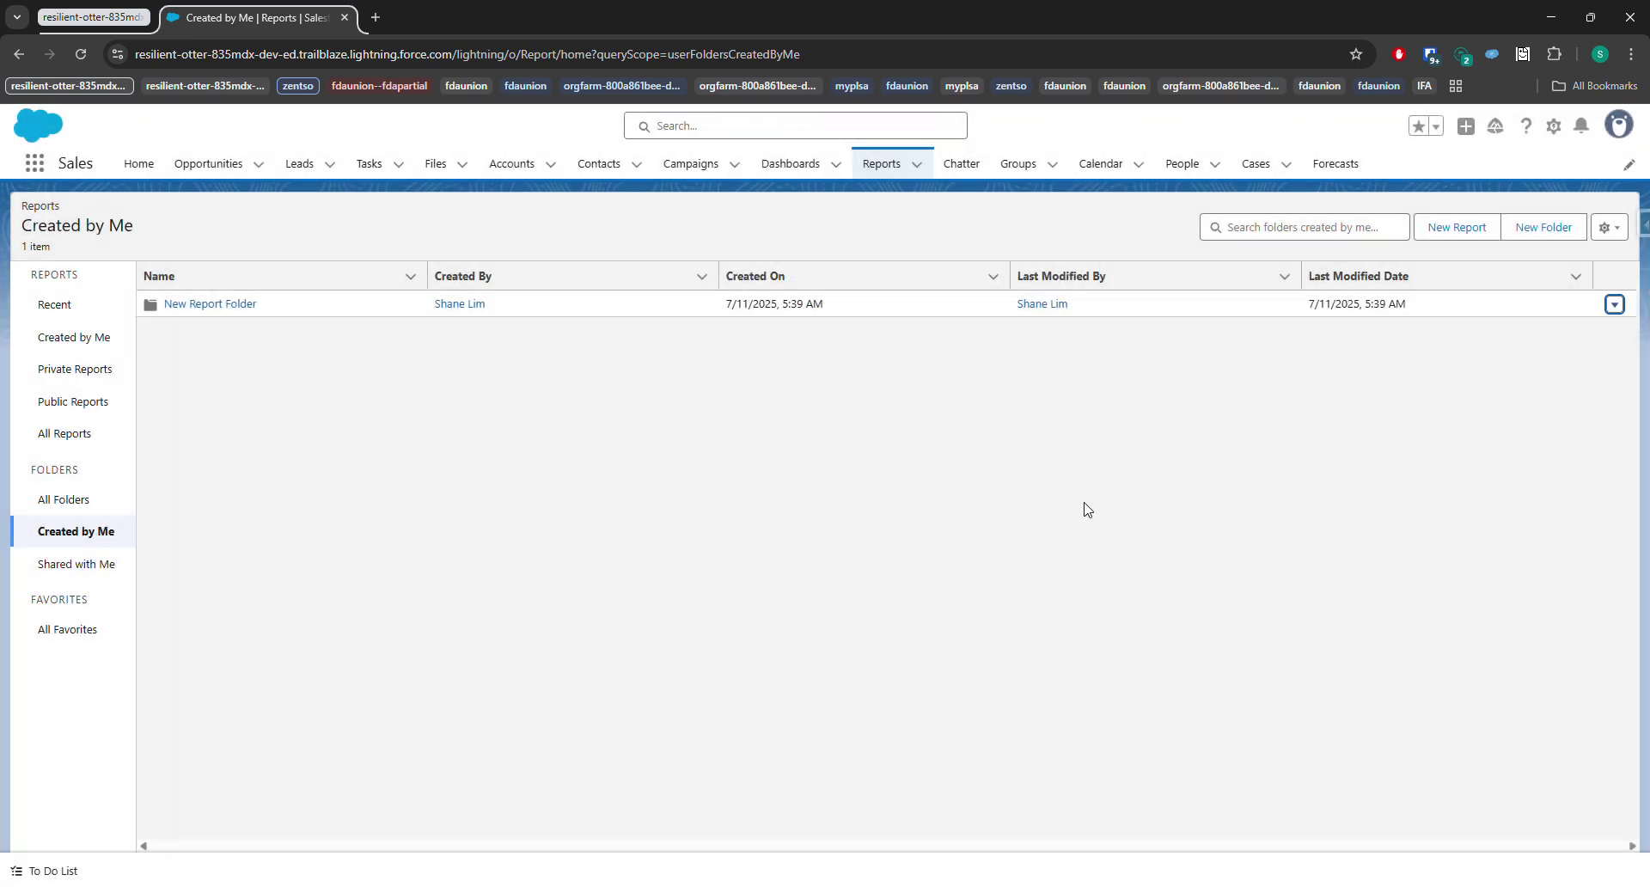